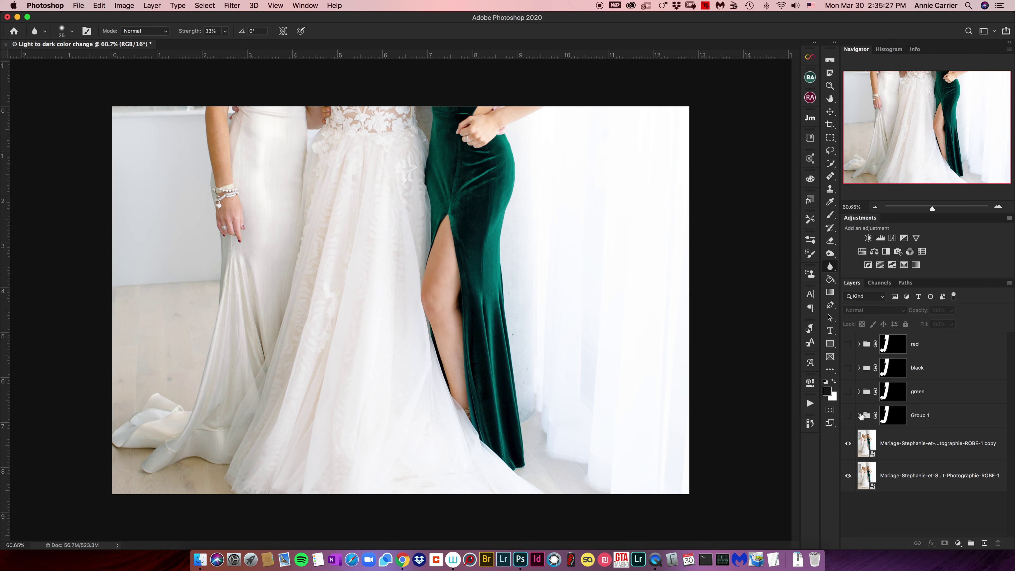
Show the green group to compare its recolored dress with the original green velvet dress up close, and hide it again.
click(848, 392)
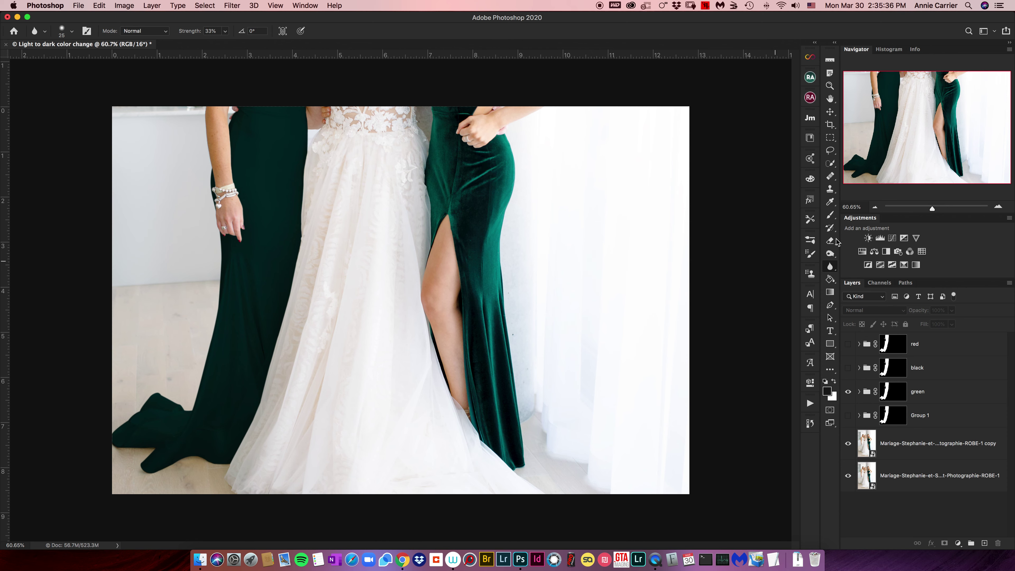
drag(934, 214, 938, 211)
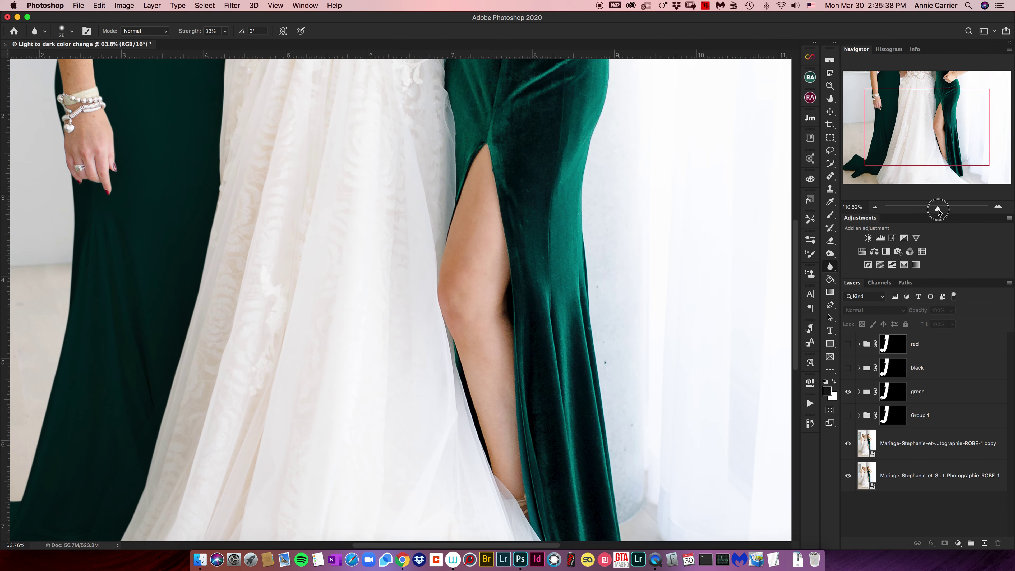
drag(916, 127, 889, 96)
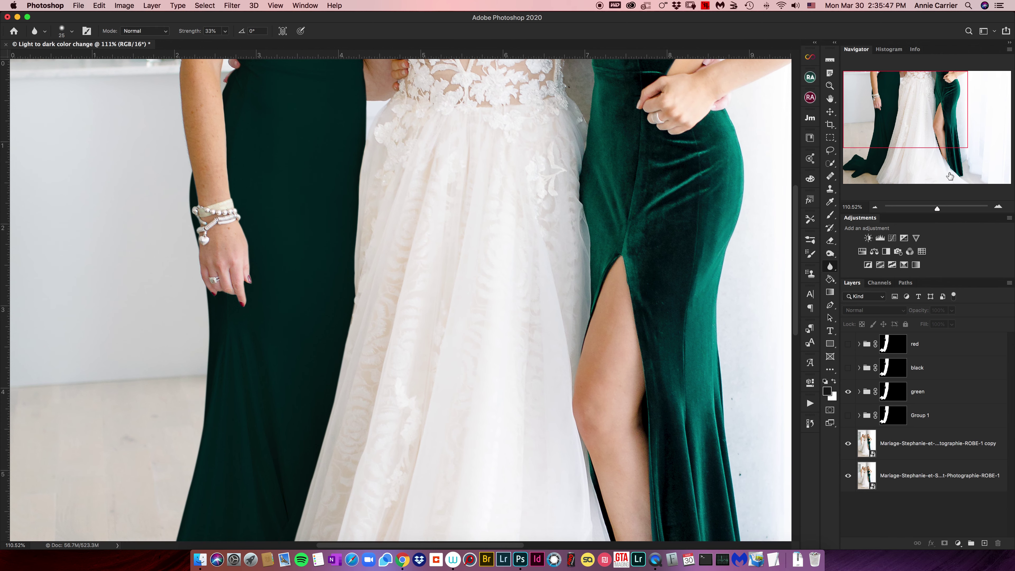
drag(938, 207, 933, 208)
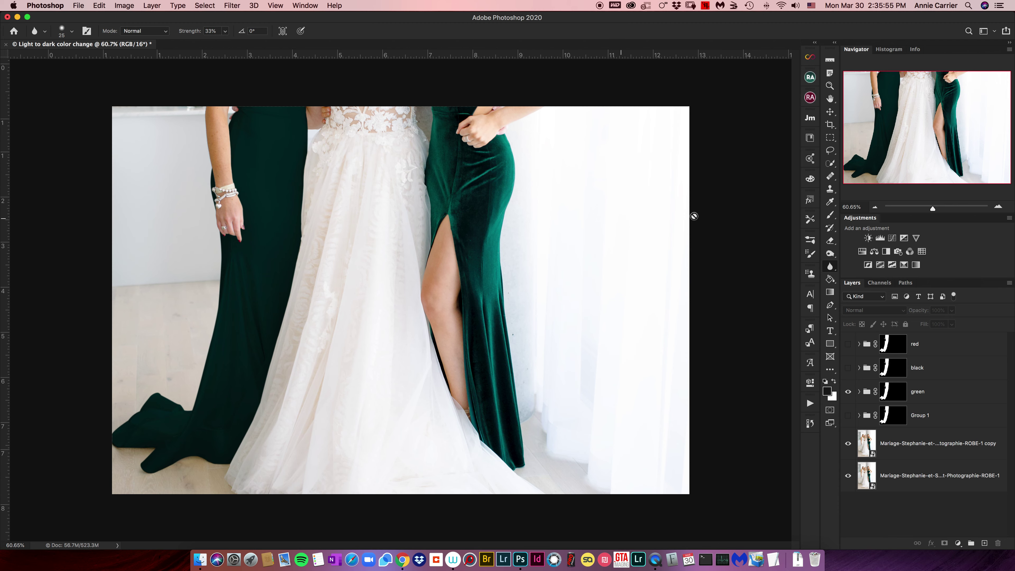
drag(937, 212, 929, 210)
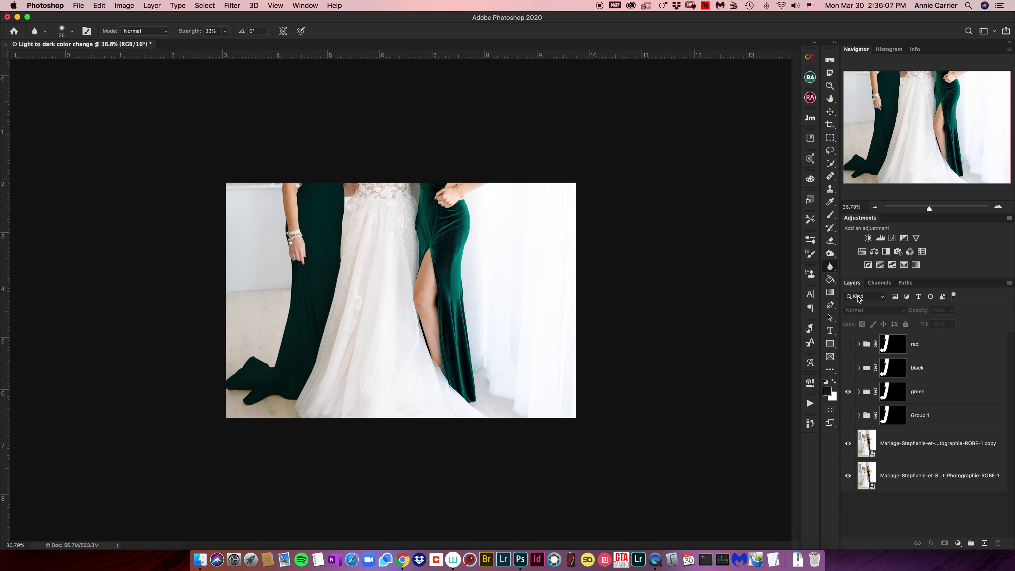
click(848, 392)
Delete the existing Group 1 and load the green group's mask as a selection around the white satin dress.
drag(951, 421, 997, 542)
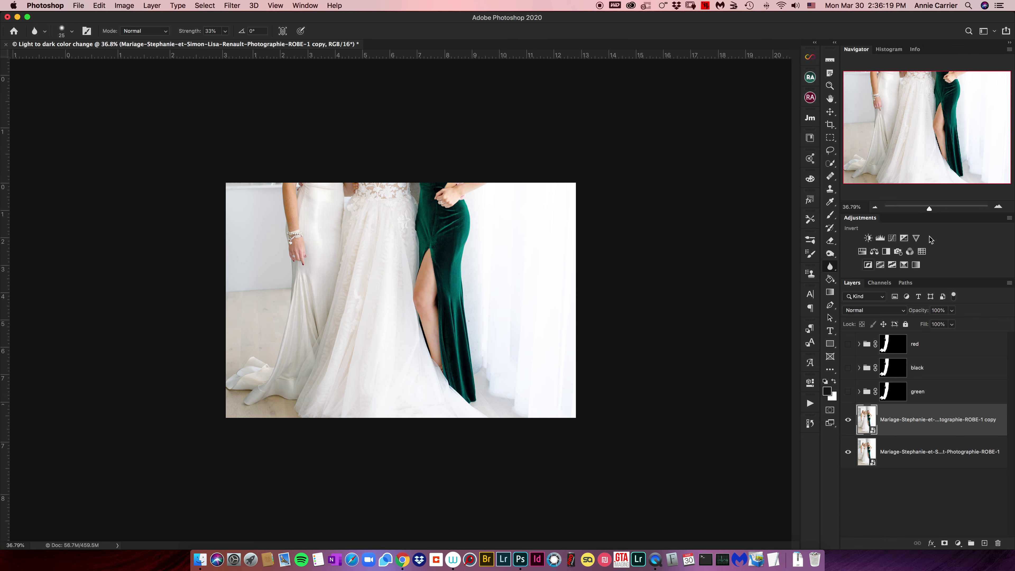
drag(929, 208, 932, 205)
drag(905, 130, 886, 106)
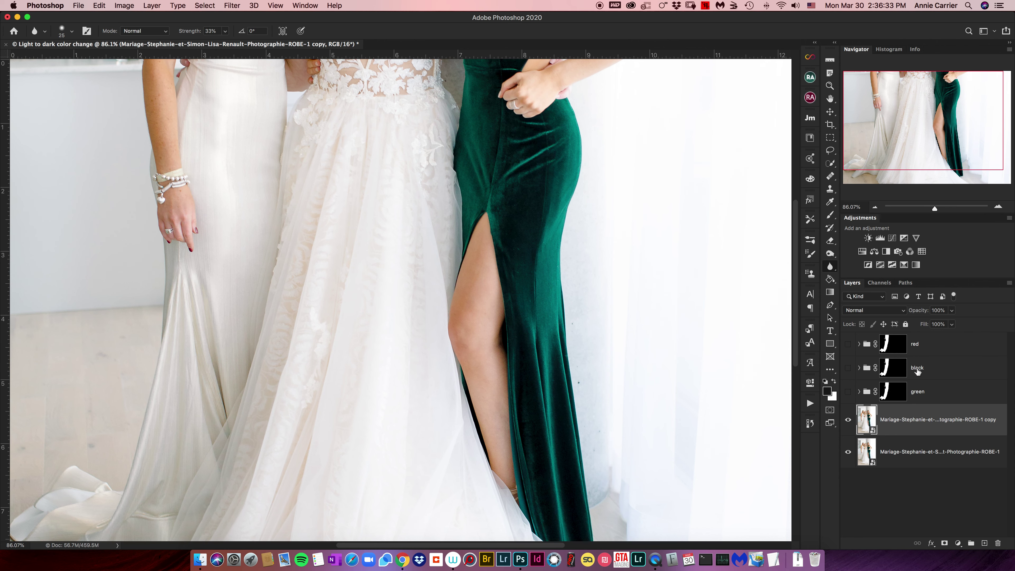
super+click(898, 397)
drag(897, 154, 896, 175)
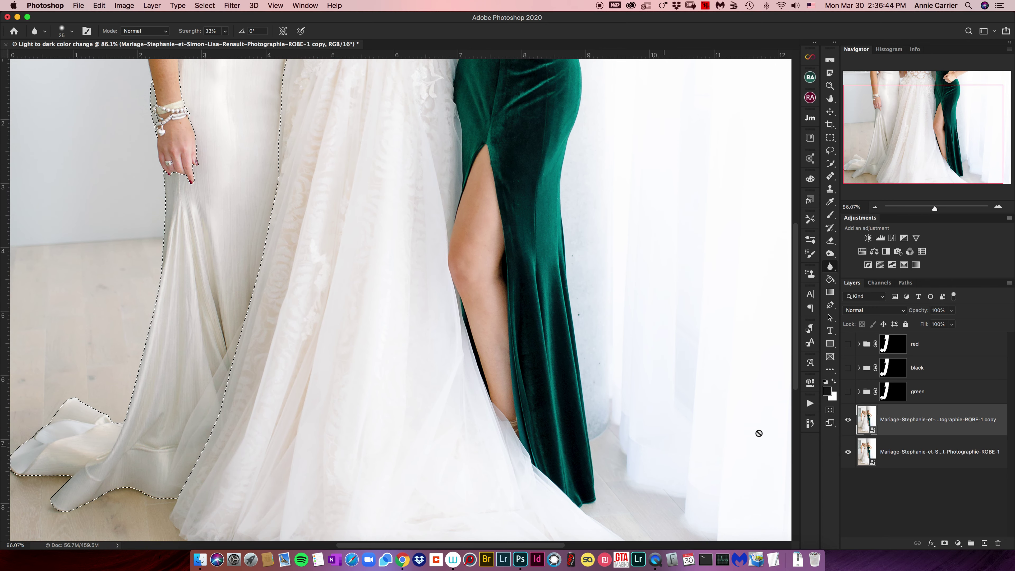
Create a new group above the photo layers and give it a layer mask from the dress selection.
drag(934, 208, 931, 208)
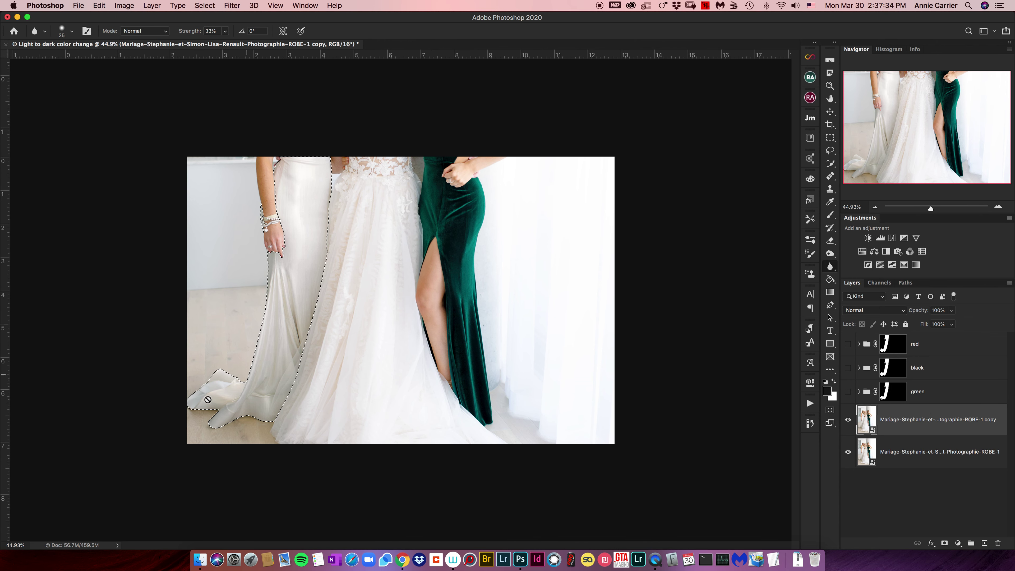
click(970, 544)
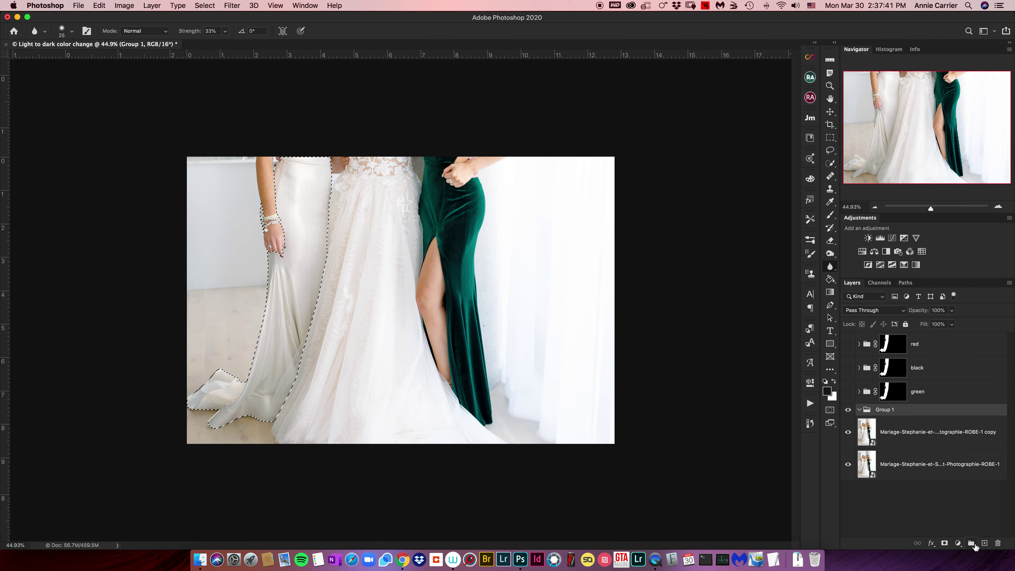
click(944, 543)
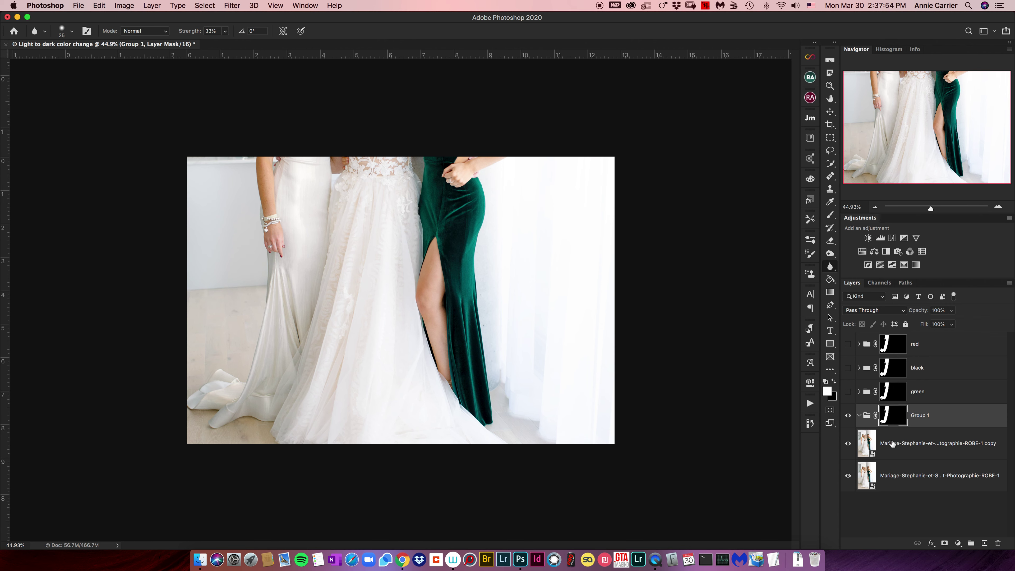
Add a layer inside the masked group and fill it with dark green sampled from the upper part of the velvet dress.
click(984, 543)
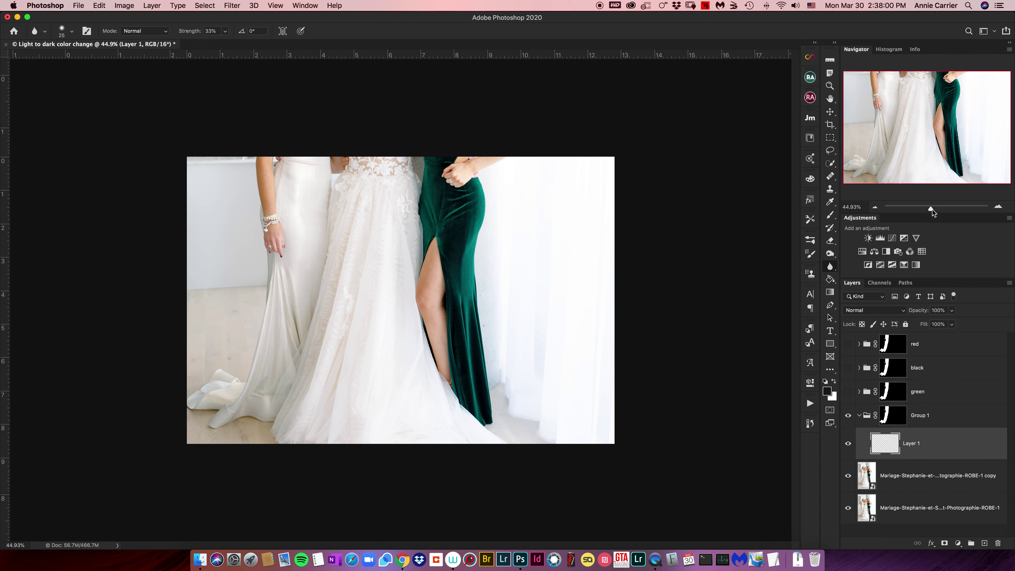
drag(932, 210, 934, 208)
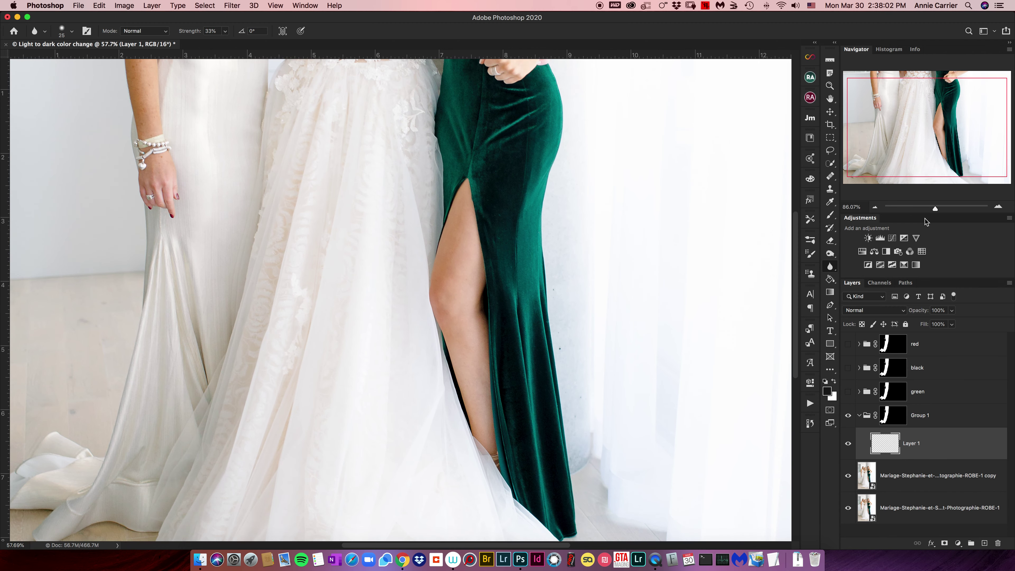
click(830, 202)
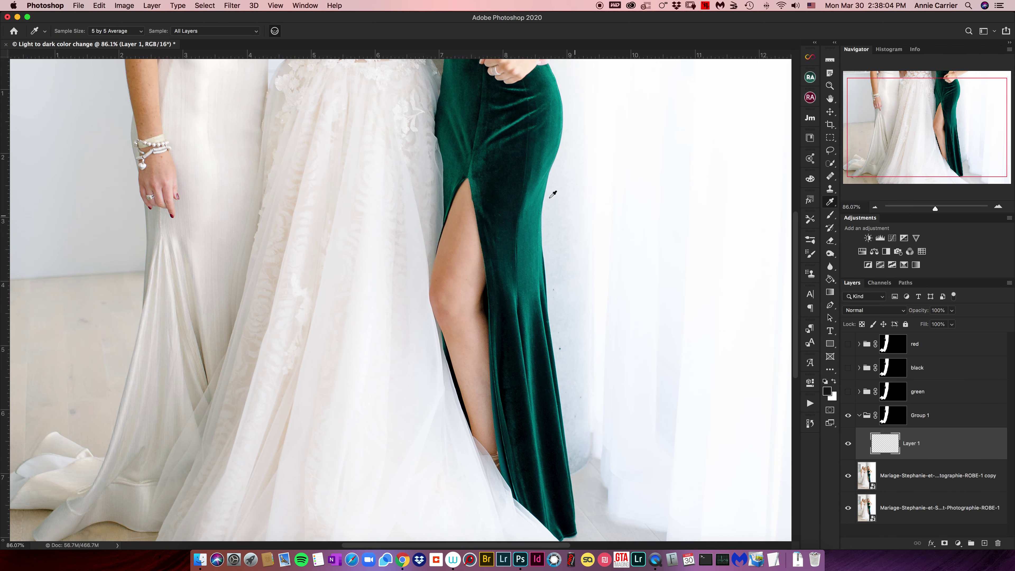
click(475, 112)
click(475, 114)
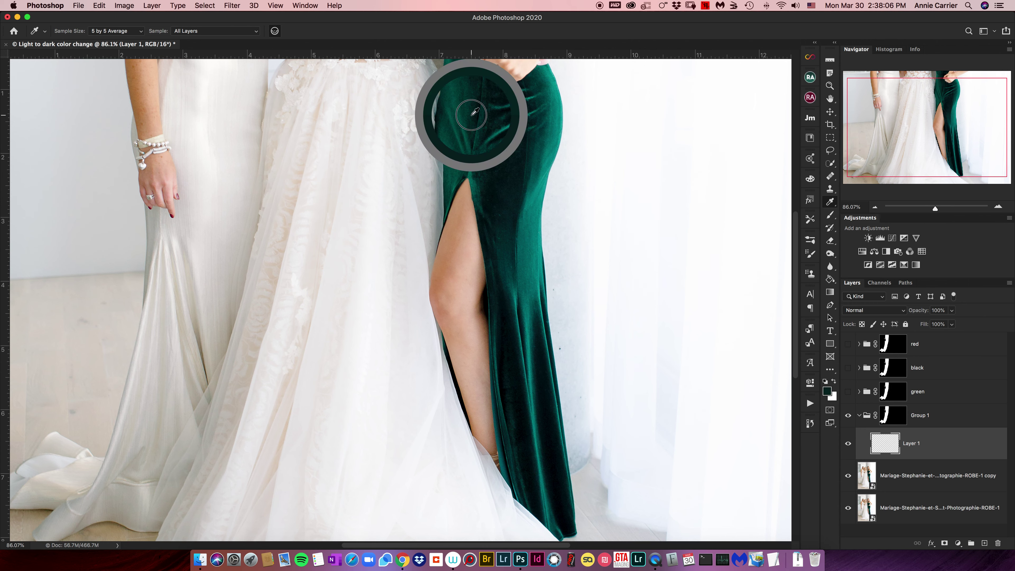
click(475, 110)
click(475, 107)
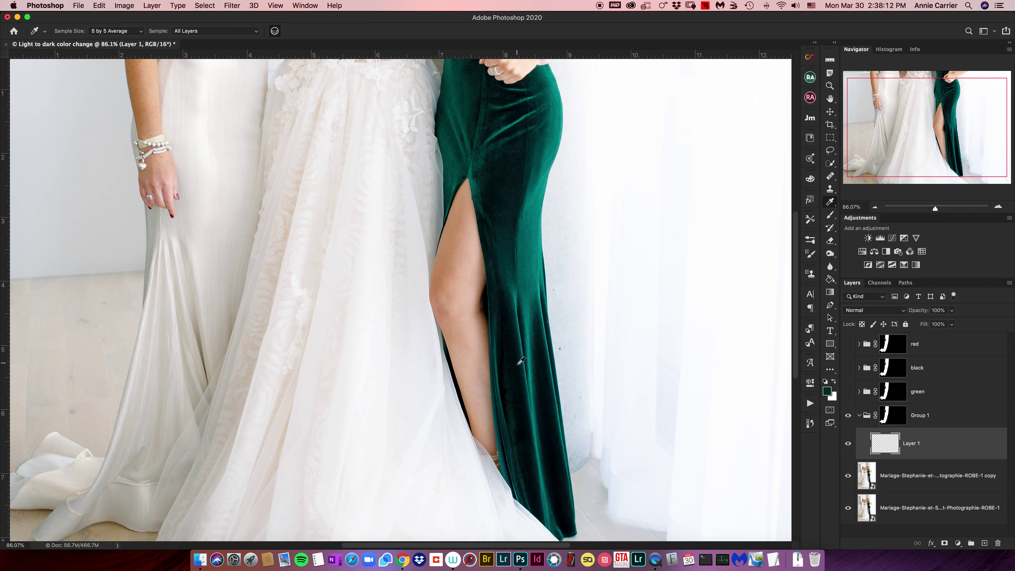
drag(477, 98, 474, 98)
key(alt+BackSpace)
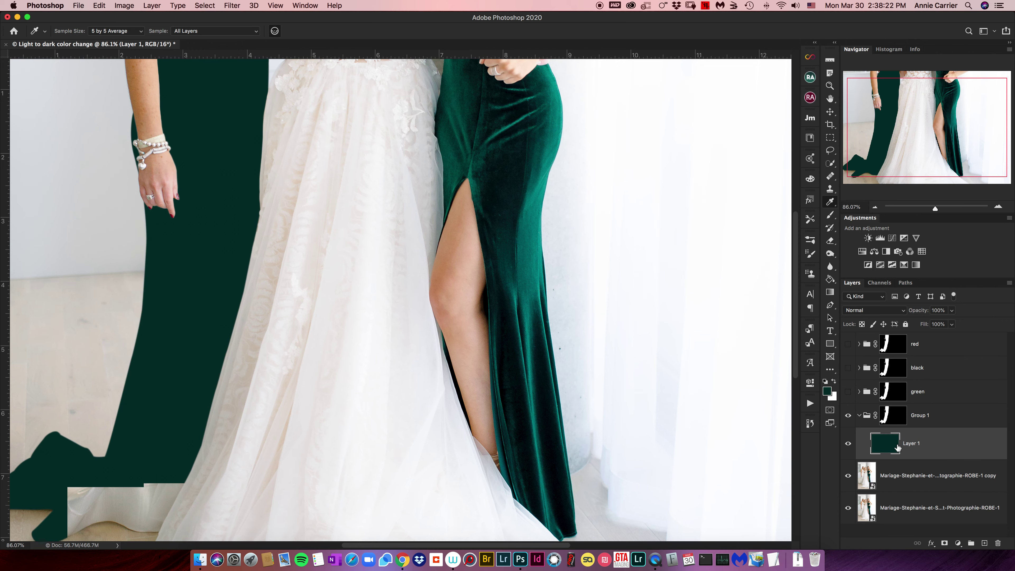
Set the green fill layer's blend mode to Multiply and inspect the fabric texture on the recolored dress.
drag(929, 208, 934, 208)
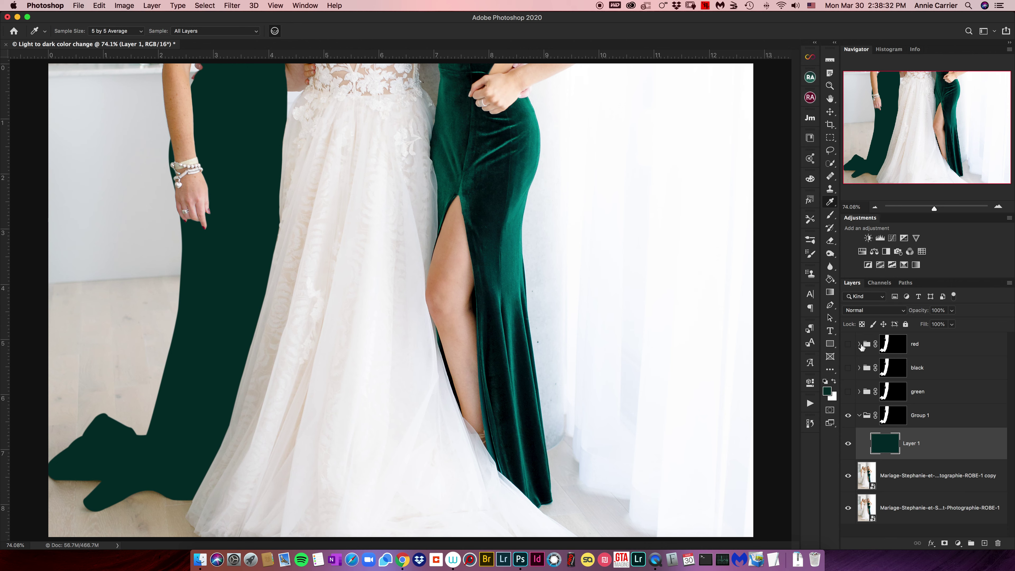
click(885, 313)
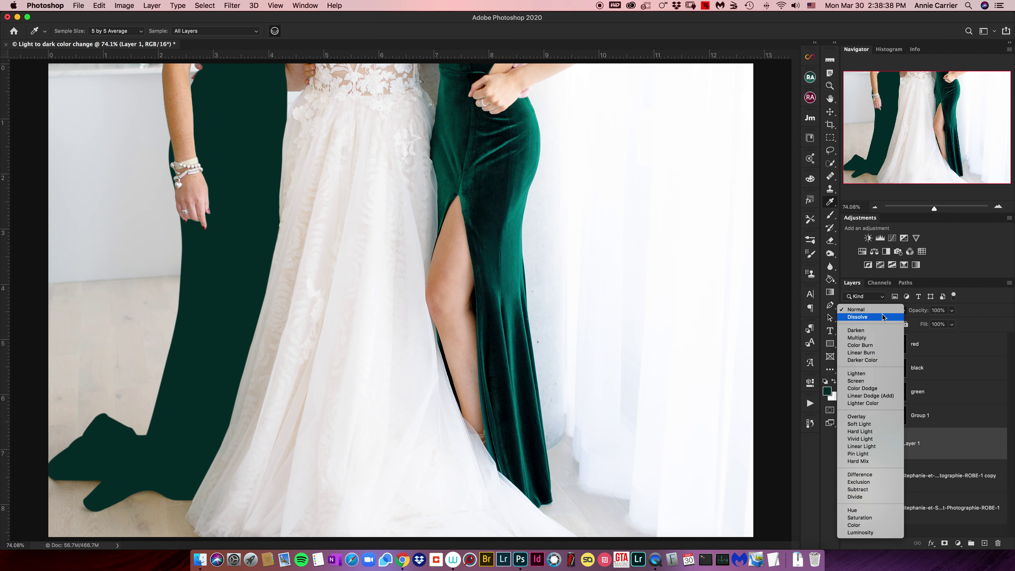
click(867, 339)
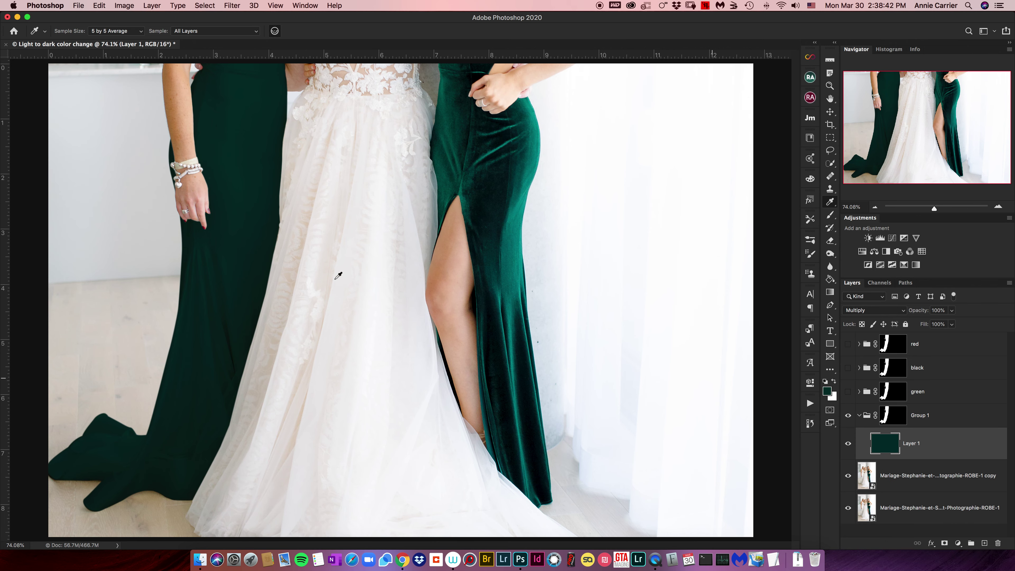
drag(934, 211, 939, 209)
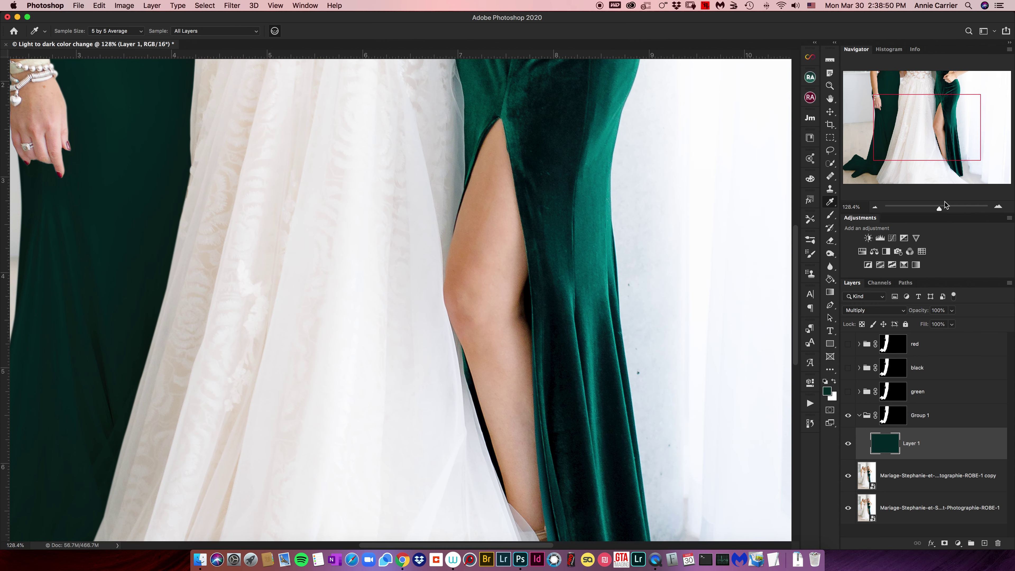
drag(939, 211, 932, 208)
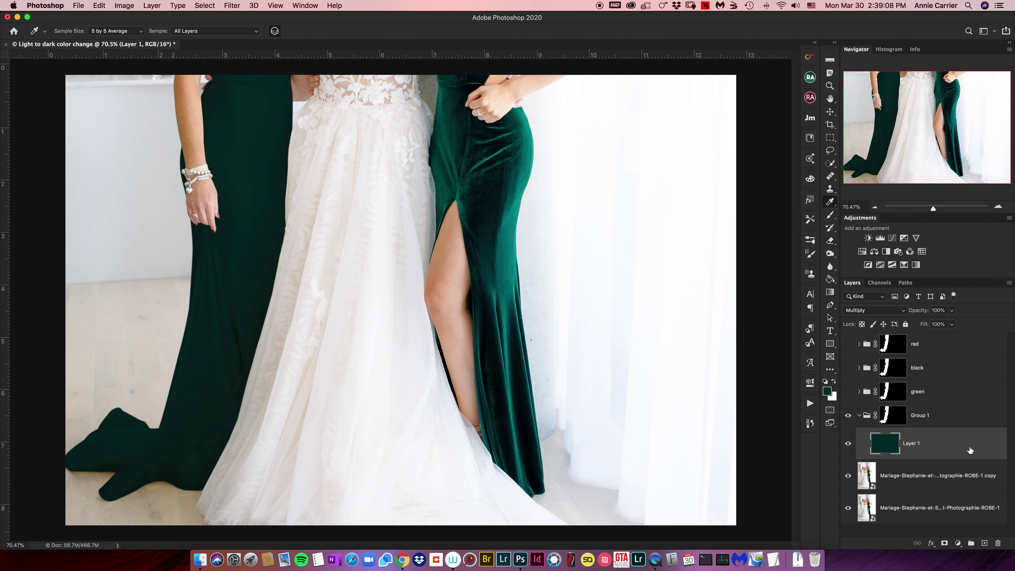
Add a Levels adjustment above the green fill layer, set the black input level to 11 and brighten the highlights.
click(958, 543)
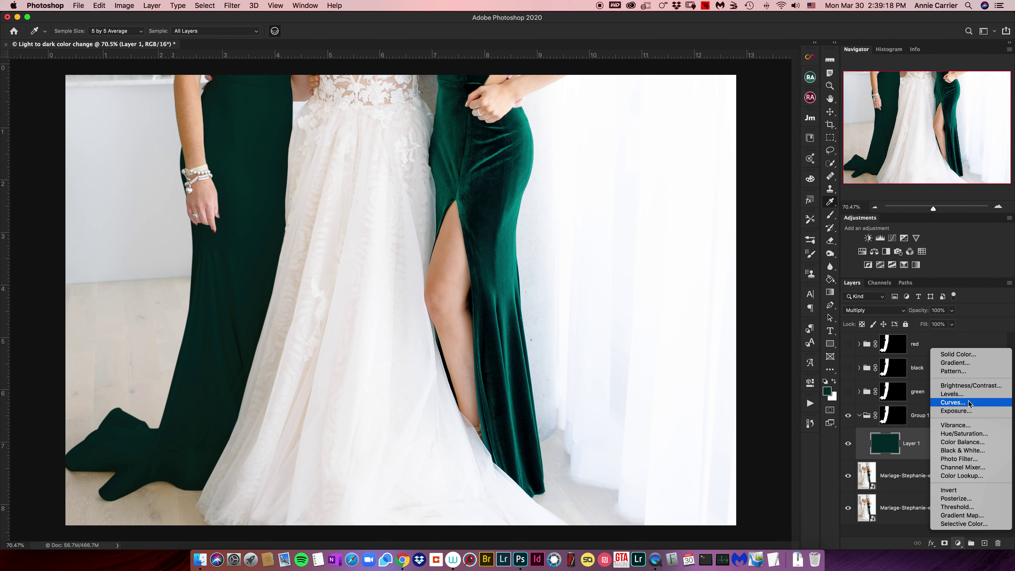
key(Escape)
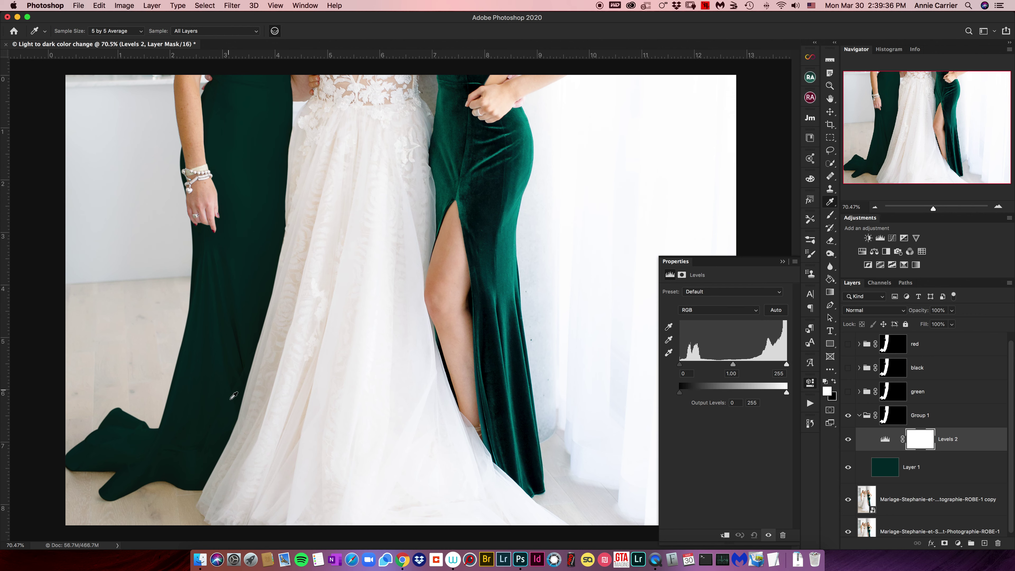
drag(680, 364, 684, 366)
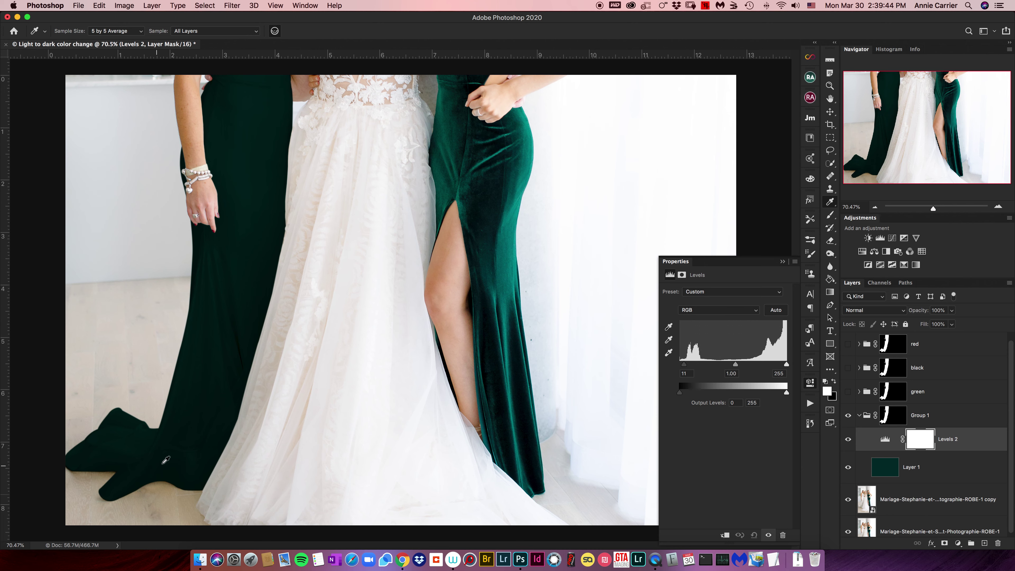
drag(786, 363, 739, 366)
drag(740, 364, 736, 366)
drag(735, 365, 735, 366)
click(982, 438)
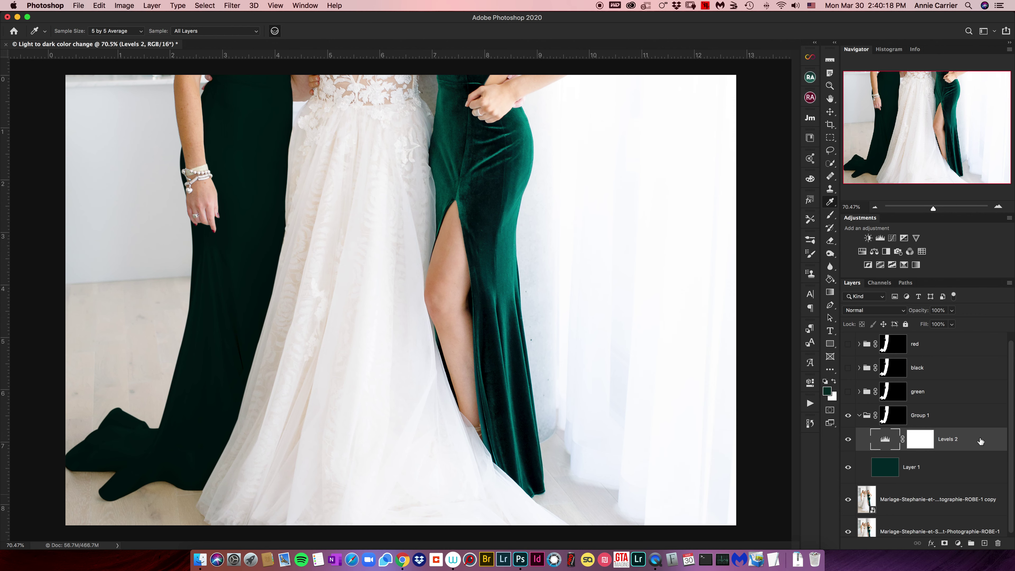
In the Levels layer's Blend If options, split the underlying layer's shadow threshold to 11 / 25 and compare with the layer hidden.
double_click(983, 445)
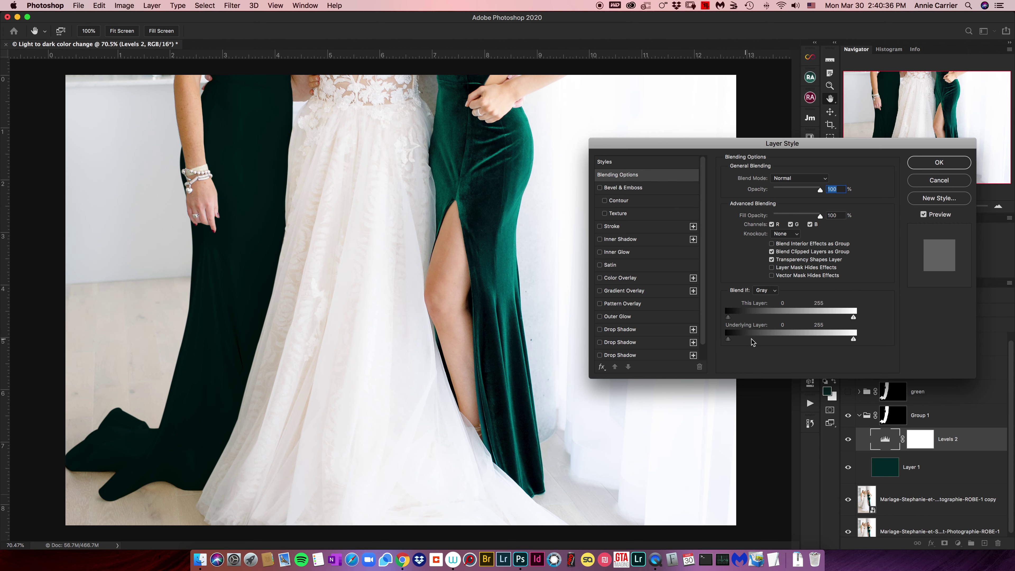
drag(728, 340, 744, 341)
click(743, 340)
drag(745, 340, 745, 341)
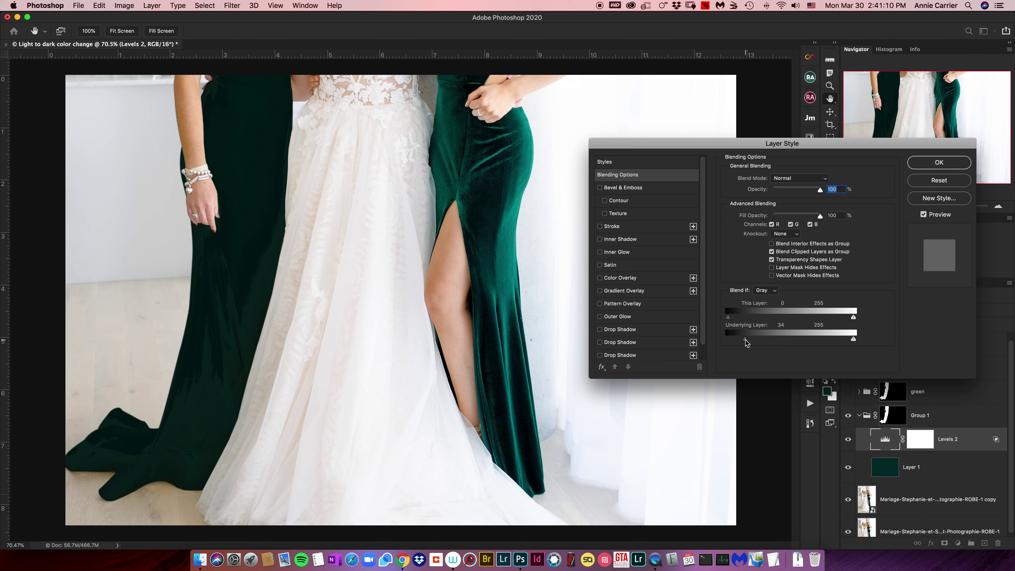
drag(744, 340, 745, 344)
drag(744, 343, 743, 343)
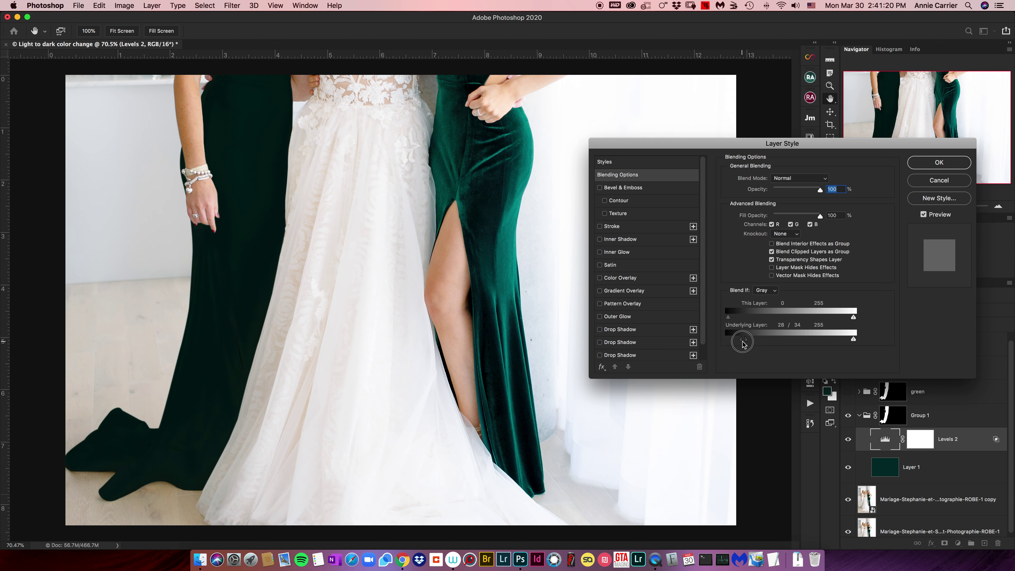
drag(742, 344, 740, 343)
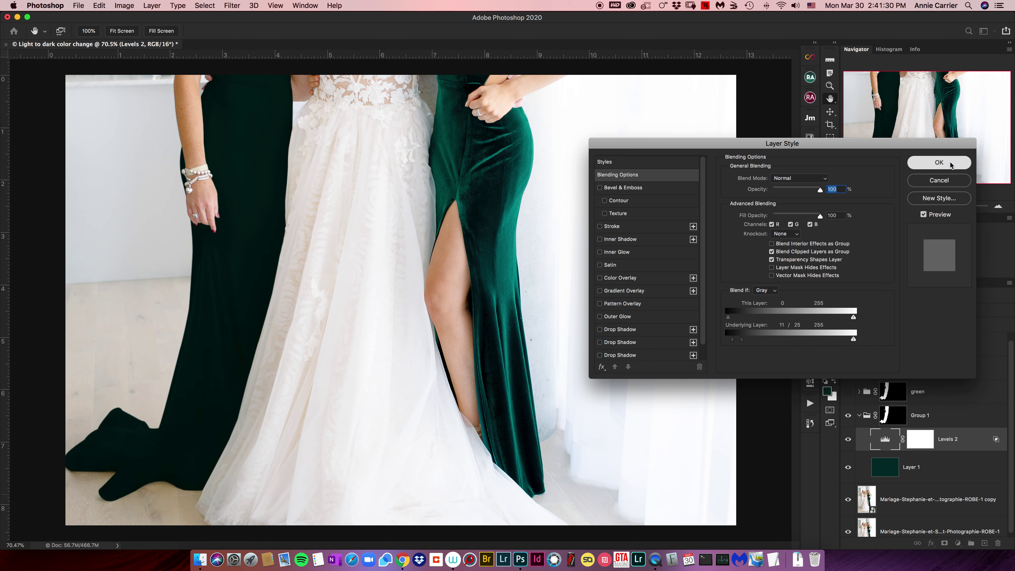
key(Return)
click(850, 440)
click(849, 440)
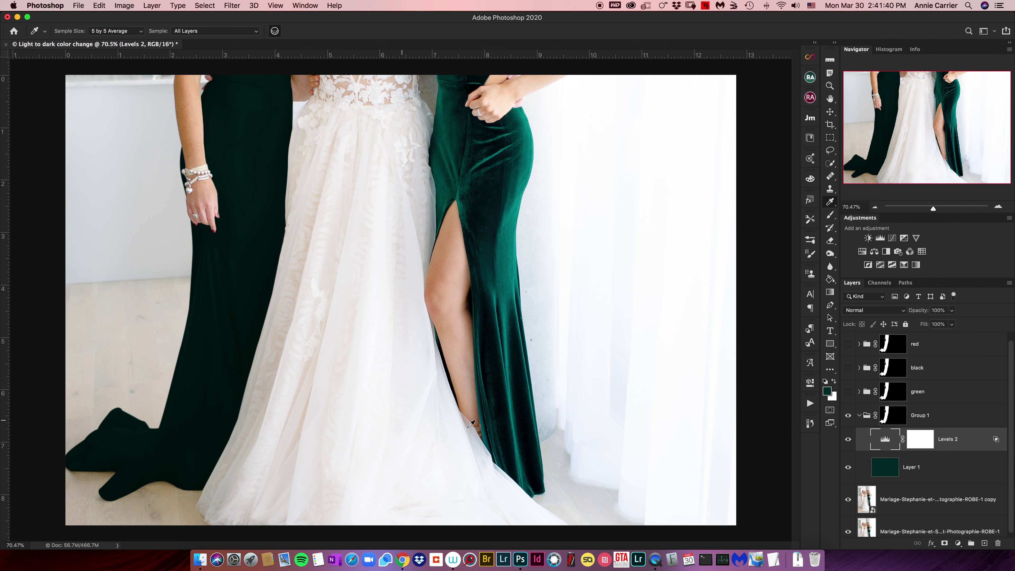
Add a Curves adjustment above the Levels layer and brighten the dress by raising the curve to input 107, output 160.
click(958, 543)
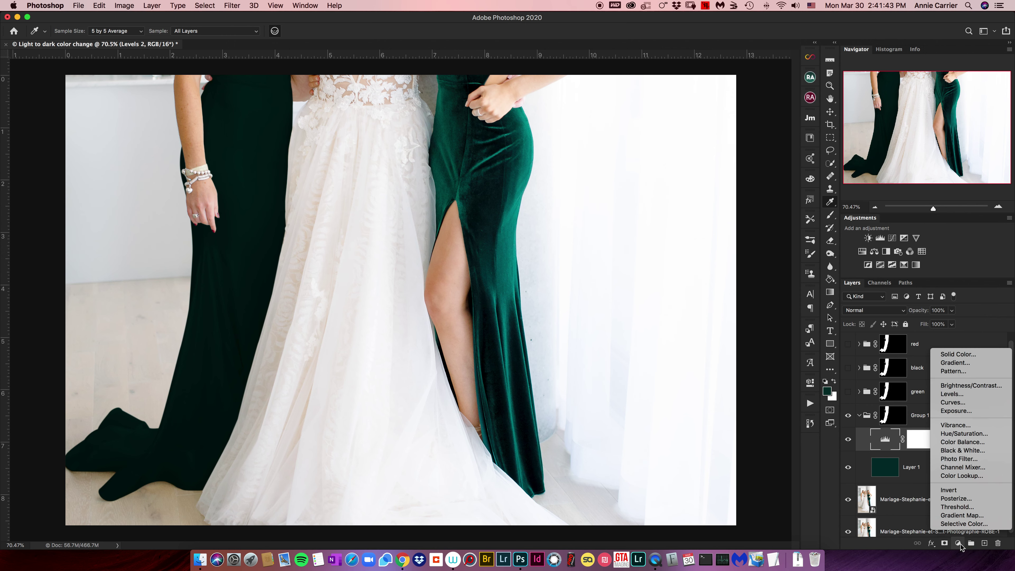
click(968, 402)
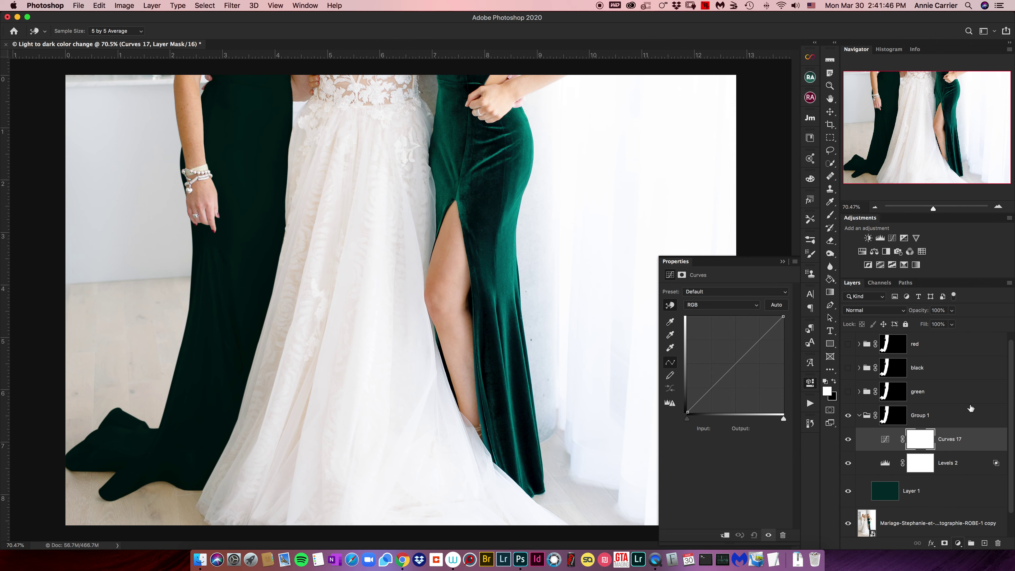
click(744, 353)
mouse_move(744, 352)
mouse_down()
mouse_move(736, 338)
mouse_move(727, 352)
mouse_up()
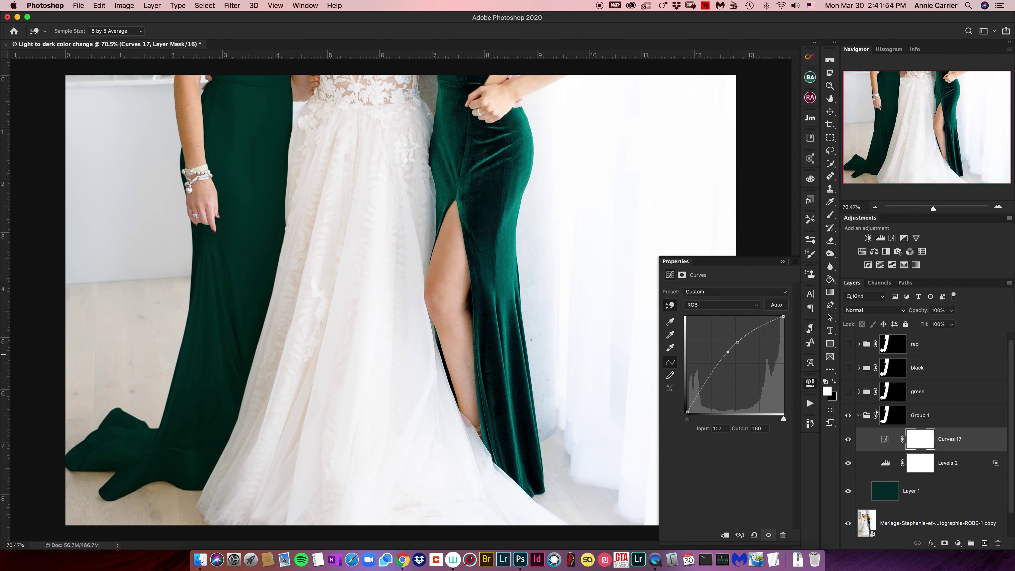
click(985, 445)
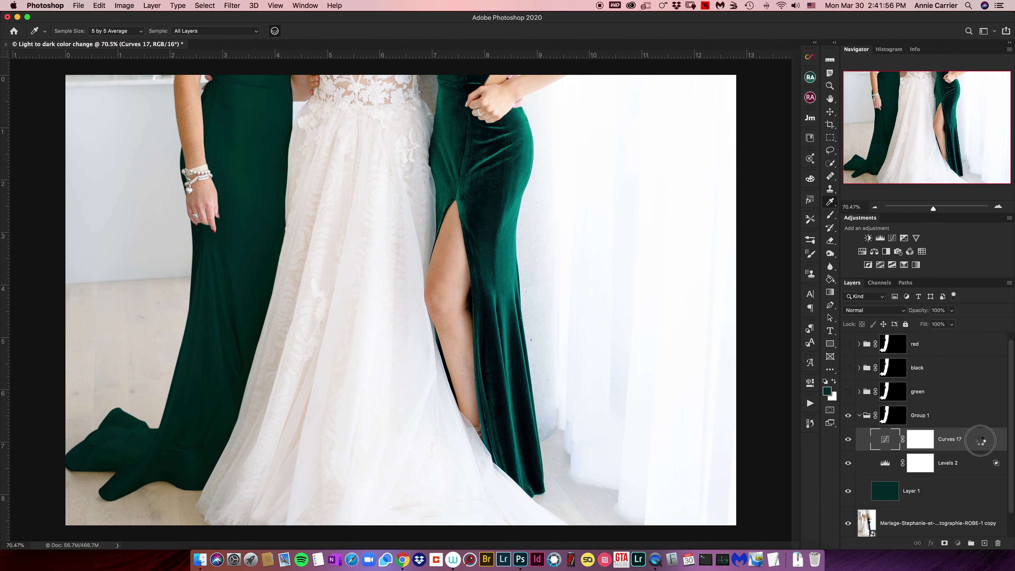
In the Curves layer's Blend If options, raise the underlying layer's shadow threshold to about 22 and split it for a smooth transition.
double_click(984, 445)
drag(727, 339, 738, 337)
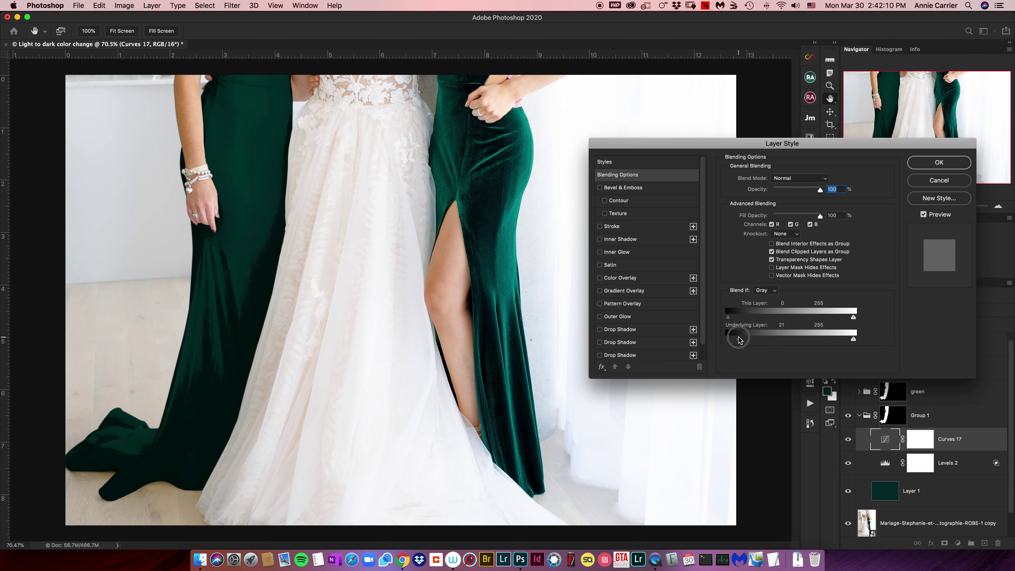
drag(737, 339, 739, 339)
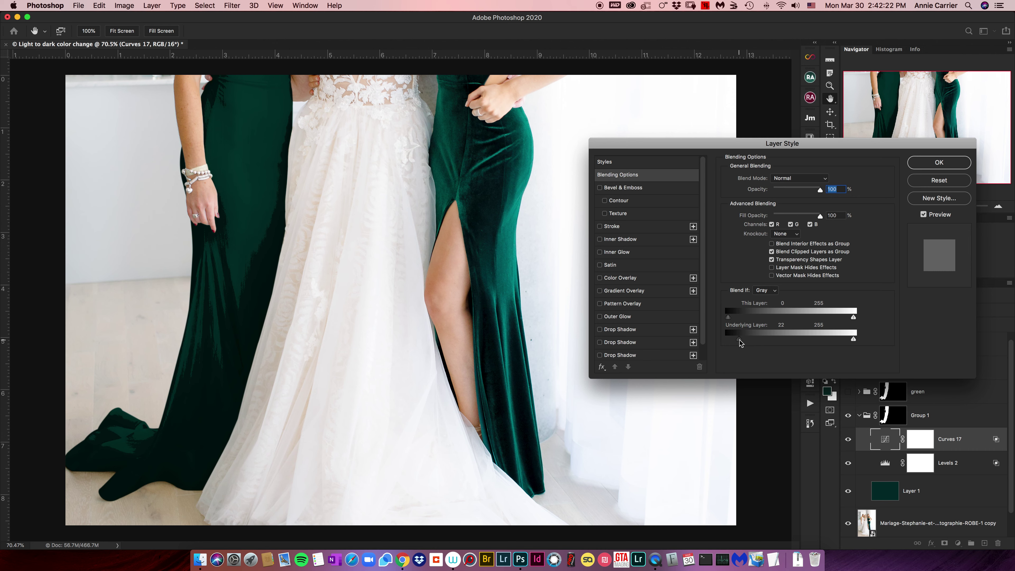
drag(738, 340, 740, 340)
key(Return)
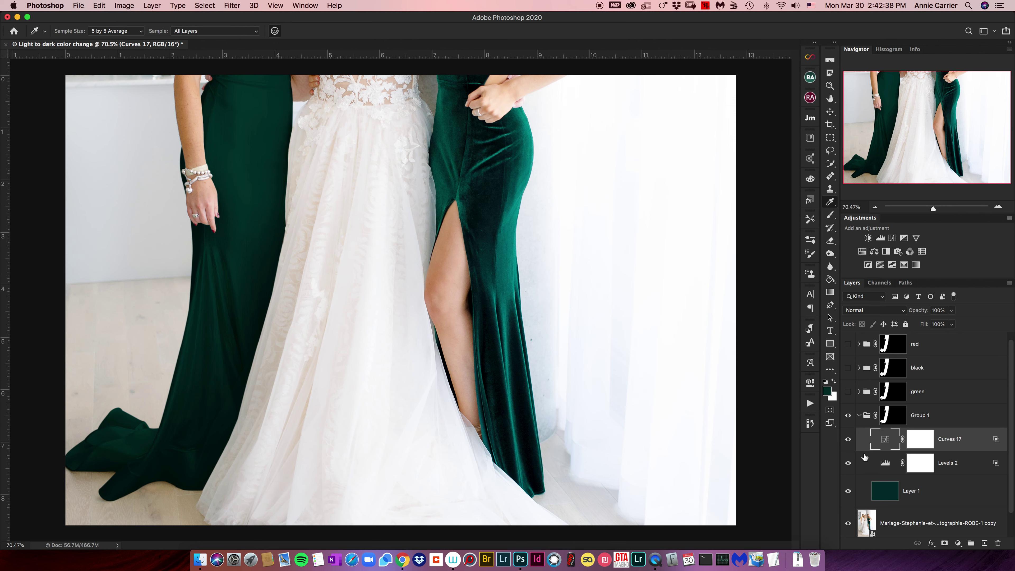
Compare the recolored dress with the Curves layer hidden and shown, and check it at a smaller zoom.
click(848, 439)
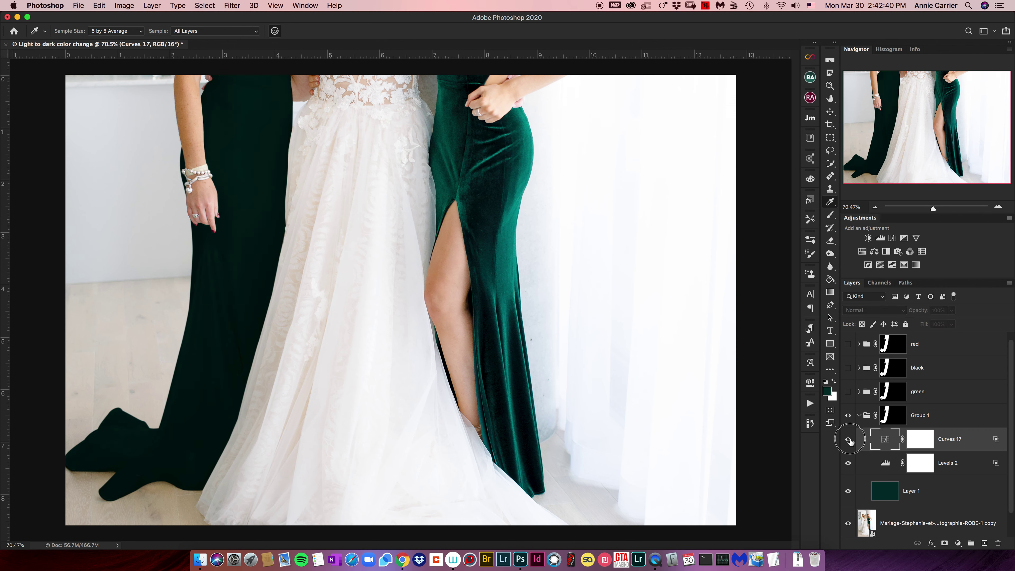
click(848, 439)
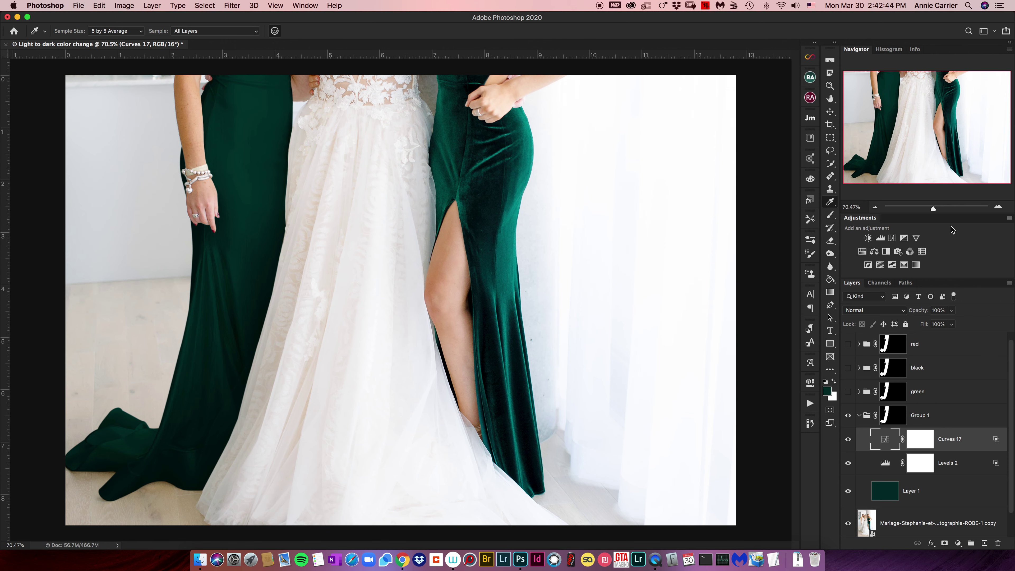
drag(934, 209, 931, 209)
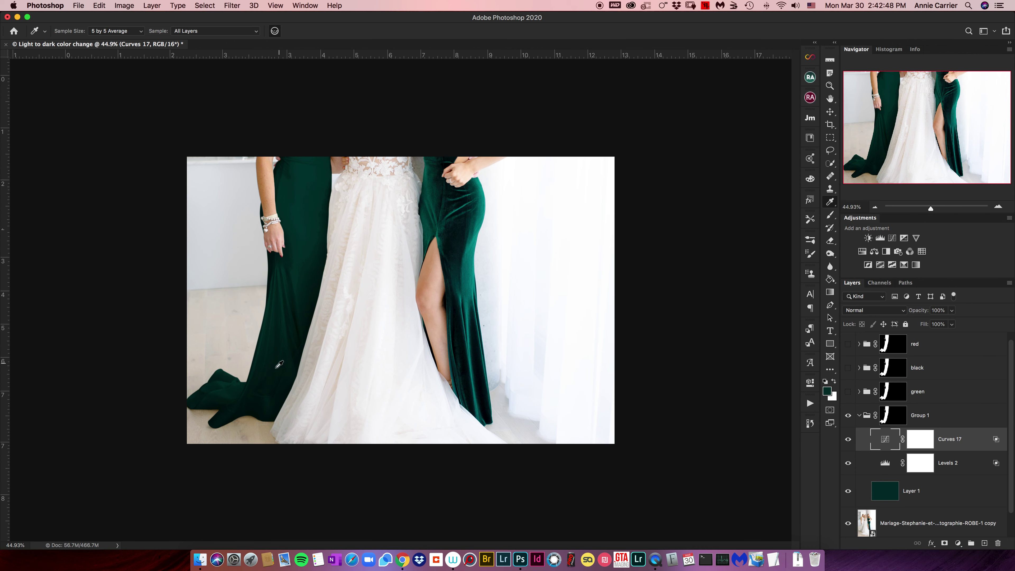
drag(930, 209, 934, 209)
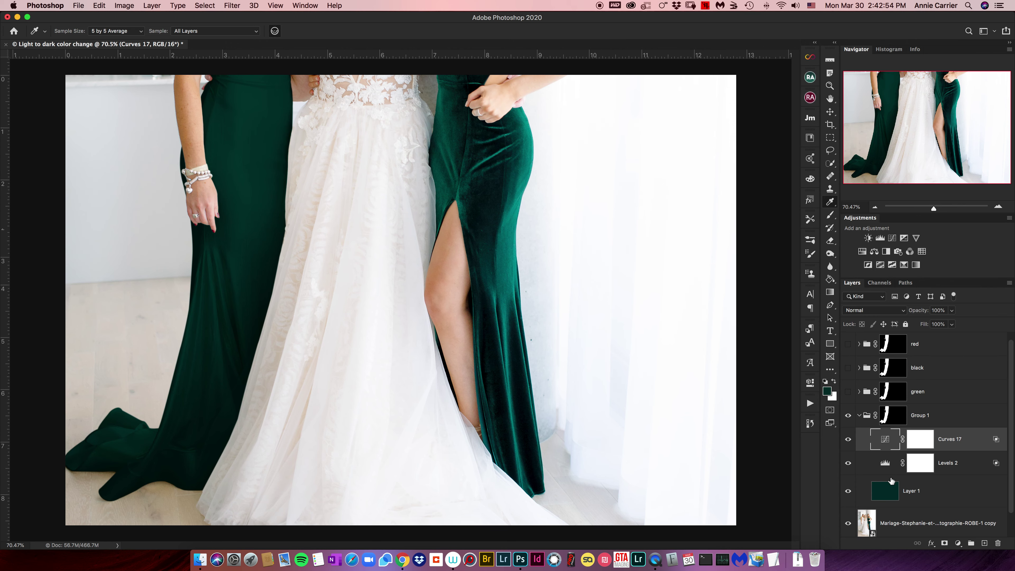
Apply Add Noise to the green fill layer with an amount of 1%, Uniform distribution and Monochromatic enabled.
click(925, 491)
drag(933, 209, 943, 208)
drag(917, 134, 897, 91)
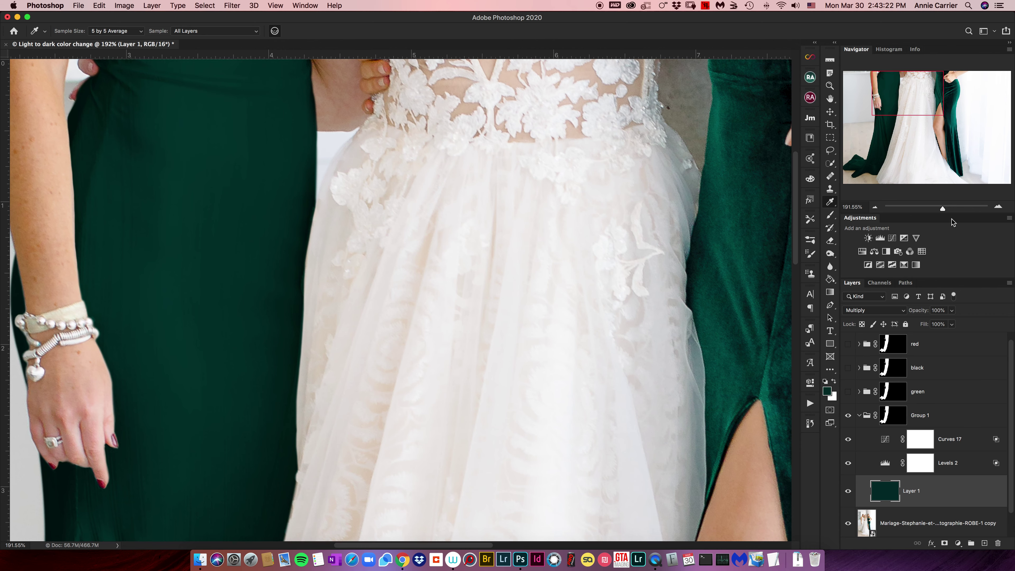
drag(942, 208, 944, 208)
drag(914, 103, 922, 111)
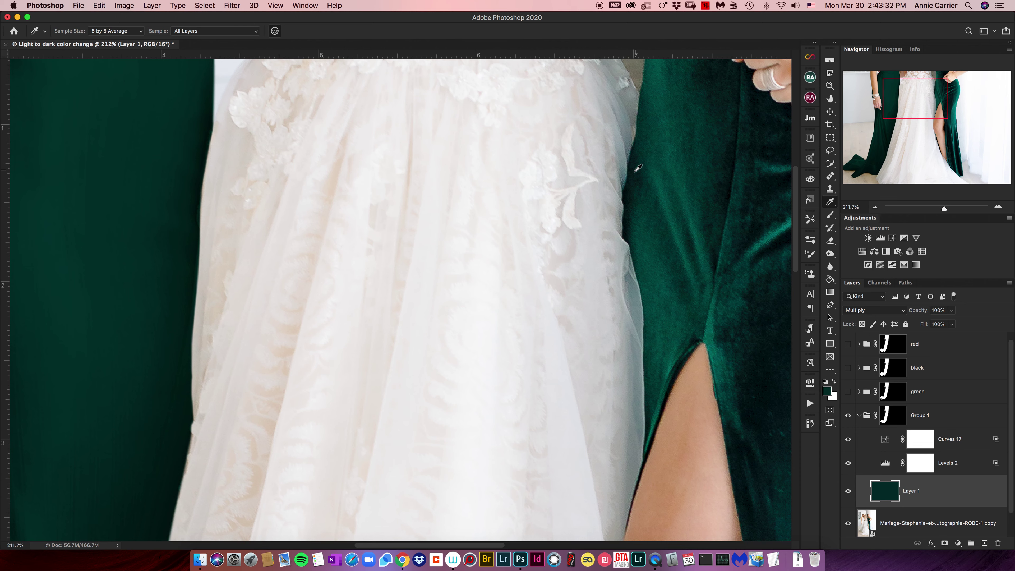
click(231, 5)
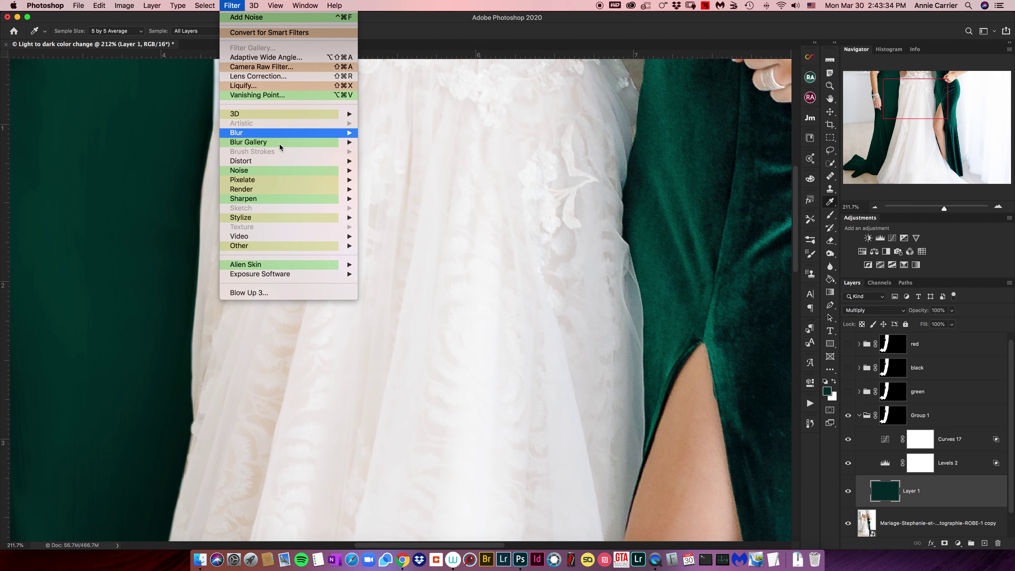
mouse_move(281, 170)
click(387, 170)
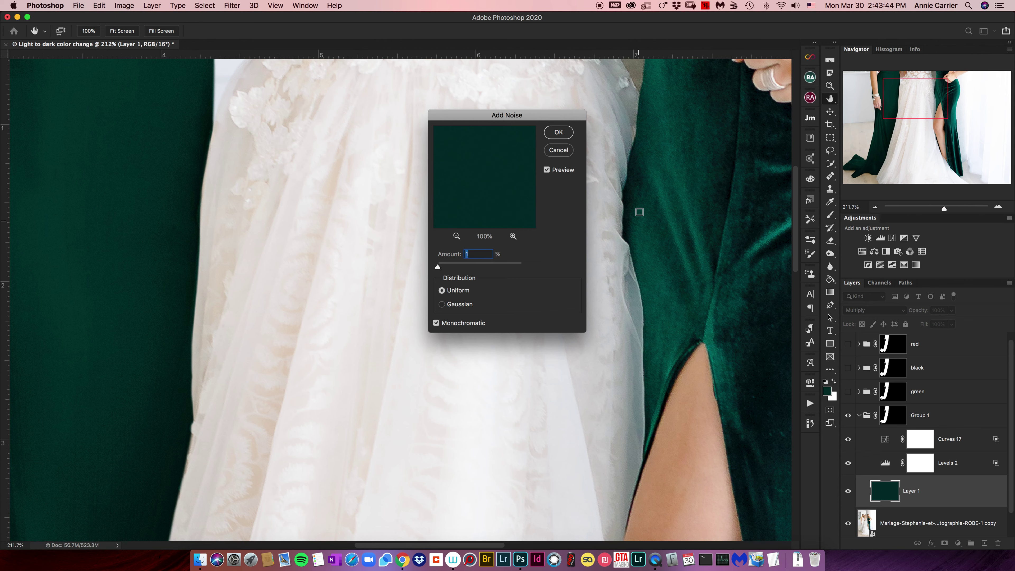
click(474, 253)
key(BackSpace)
key(BackSpace)
key(BackSpace)
click(560, 132)
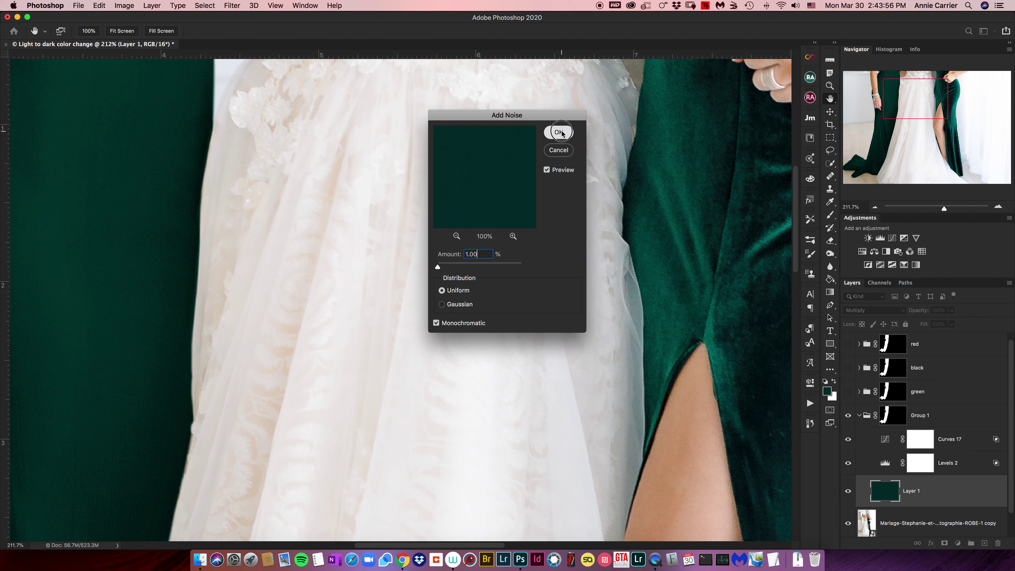
key(i)
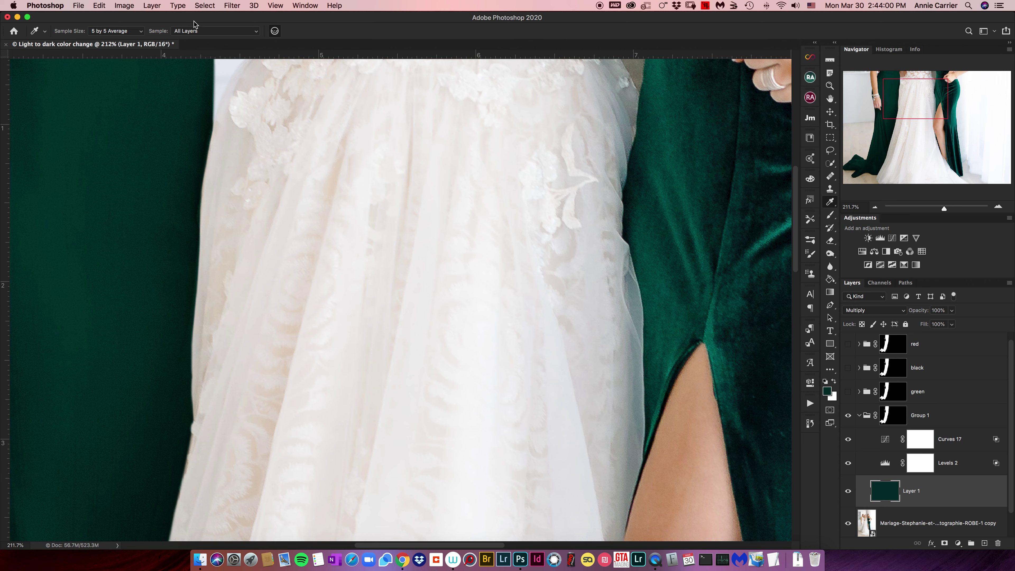
Apply a Gaussian Blur with a 0.4 pixel radius to the green fill layer.
click(234, 6)
mouse_move(284, 133)
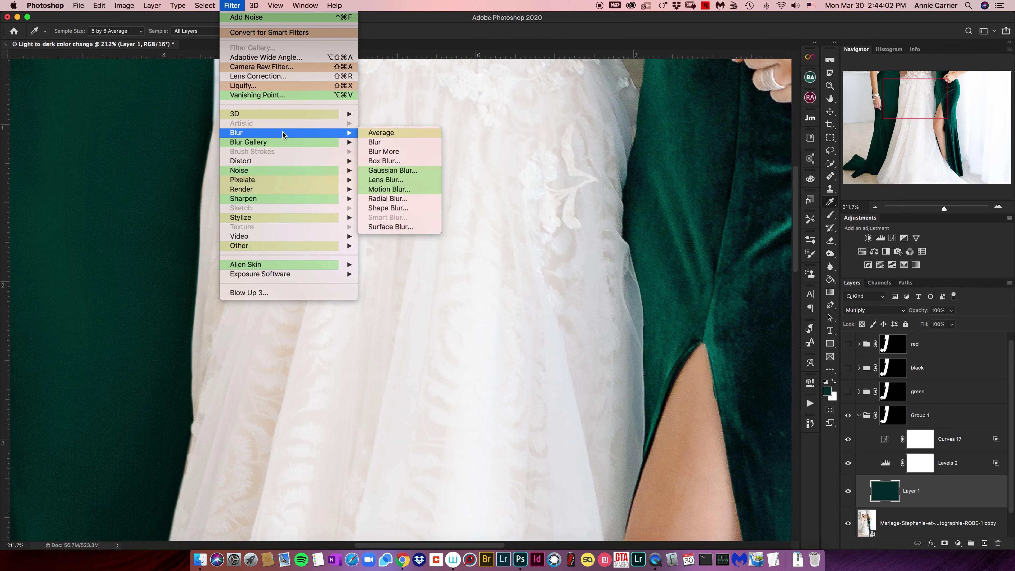
click(402, 171)
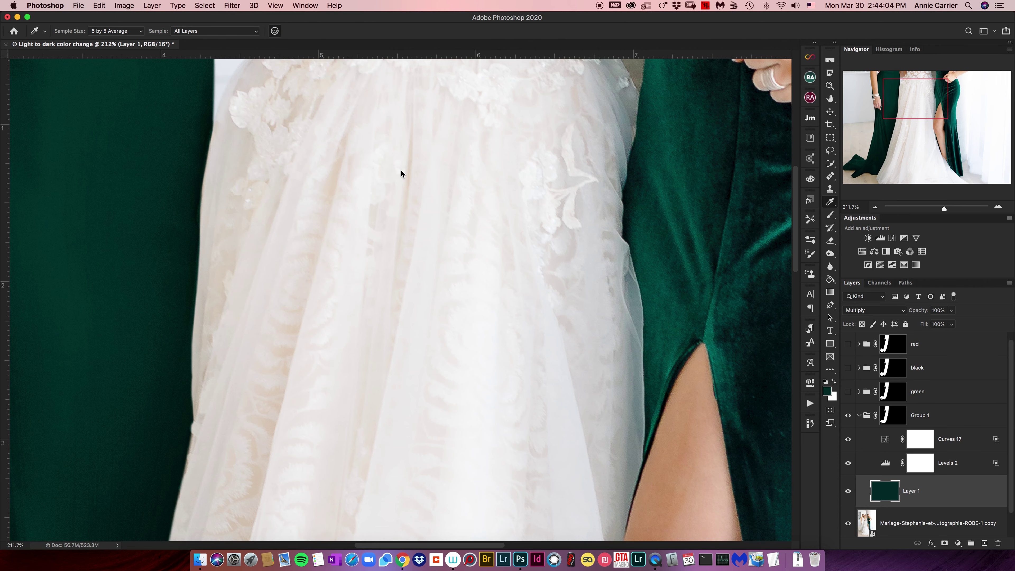
drag(751, 379, 721, 381)
click(721, 380)
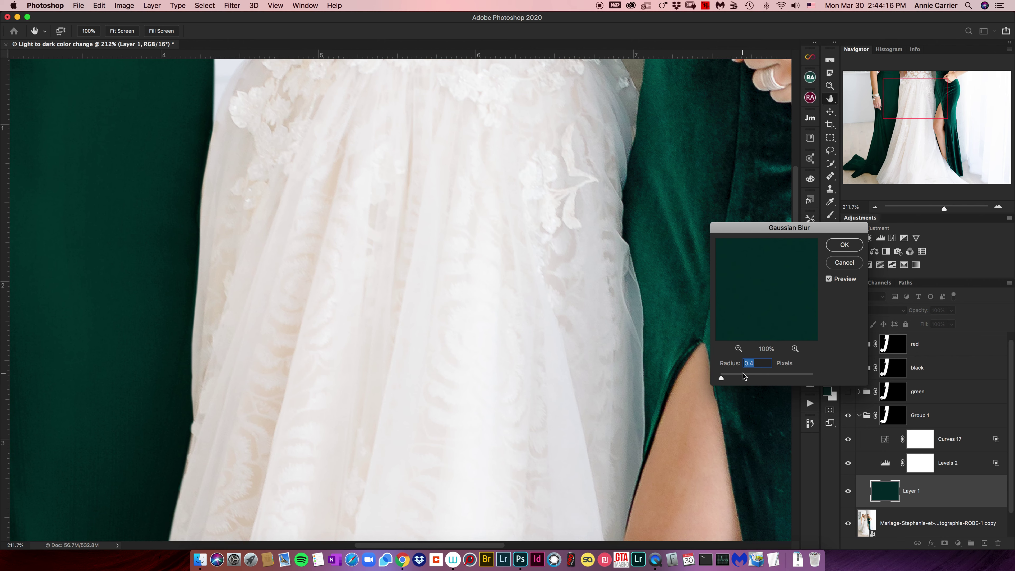
click(844, 245)
Collapse Group 1 and compare the whole photo with the group hidden and shown.
click(858, 415)
drag(941, 208, 931, 208)
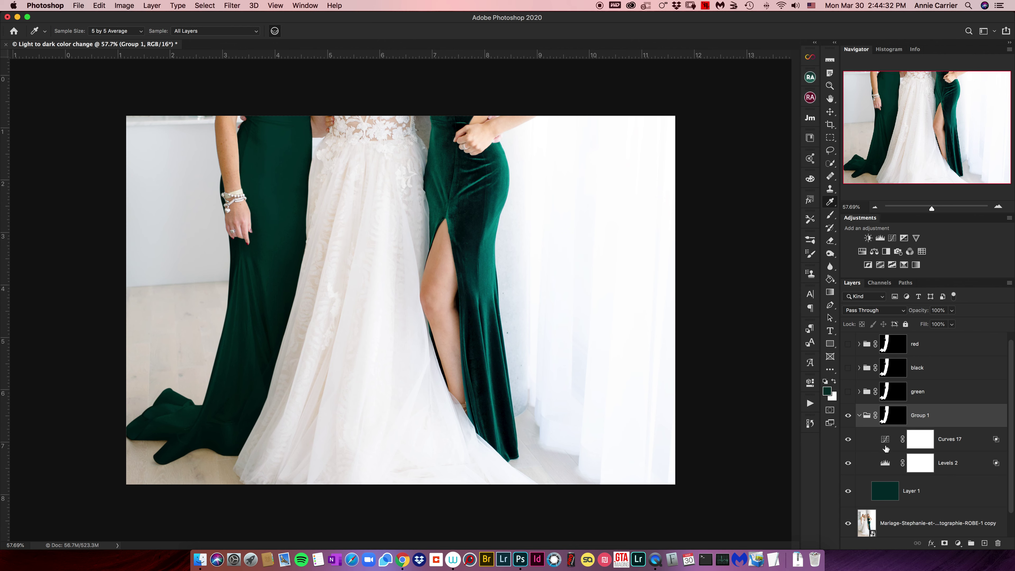
click(859, 415)
click(847, 415)
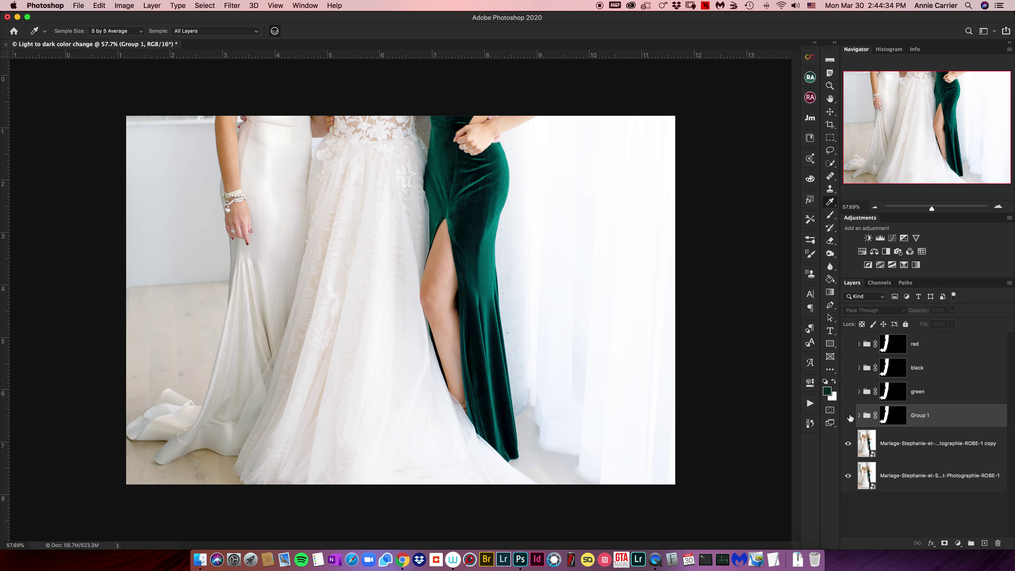
click(848, 416)
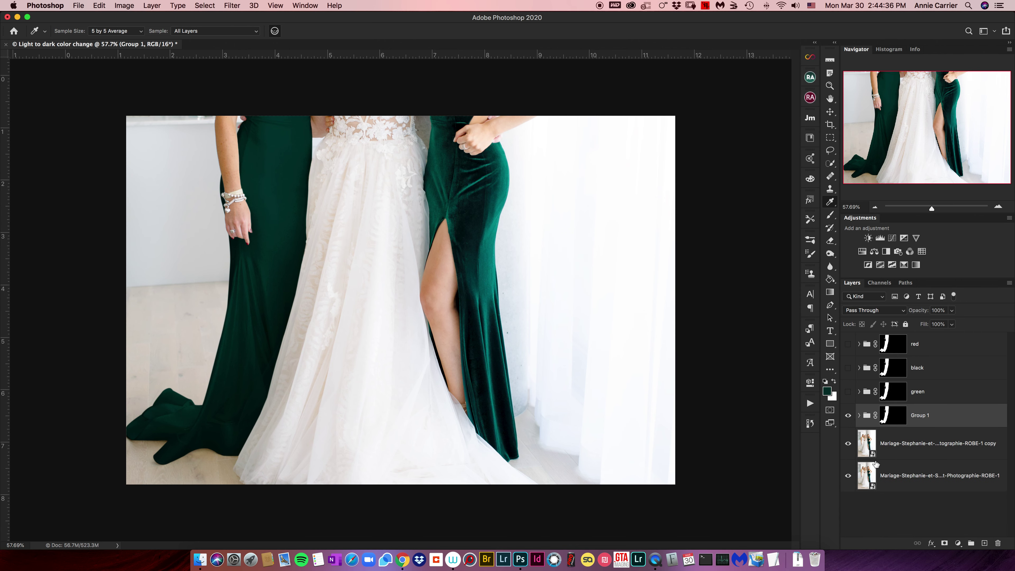
Hide Group 1 and preview the red and black versions of the dress one at a time, leaving the black group shown.
click(847, 415)
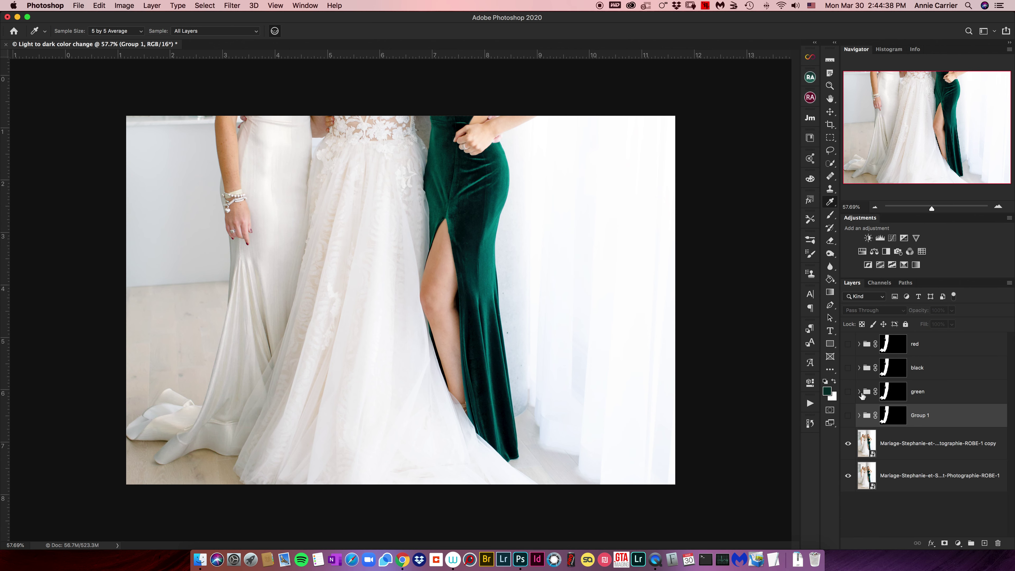
click(847, 345)
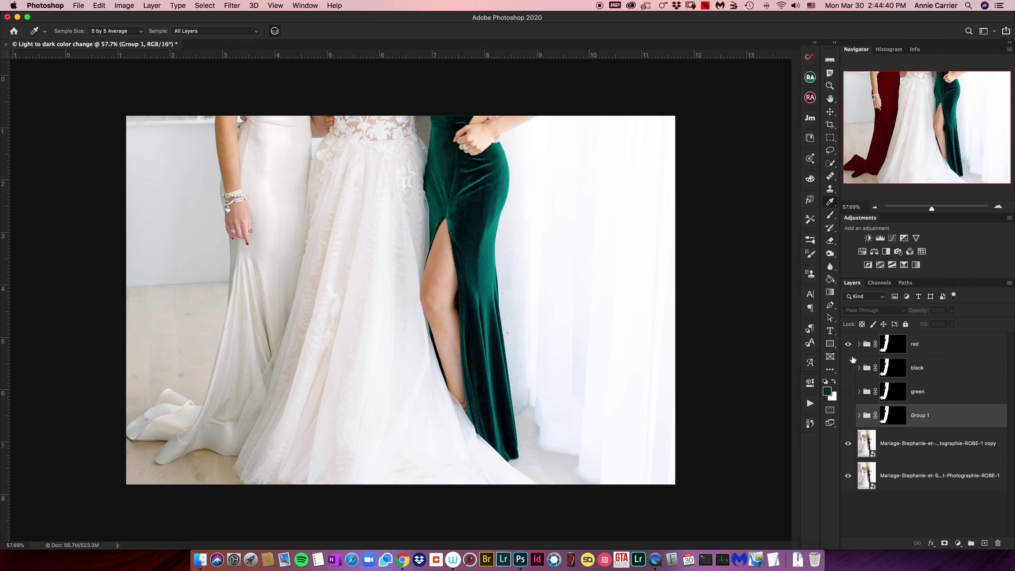
click(944, 345)
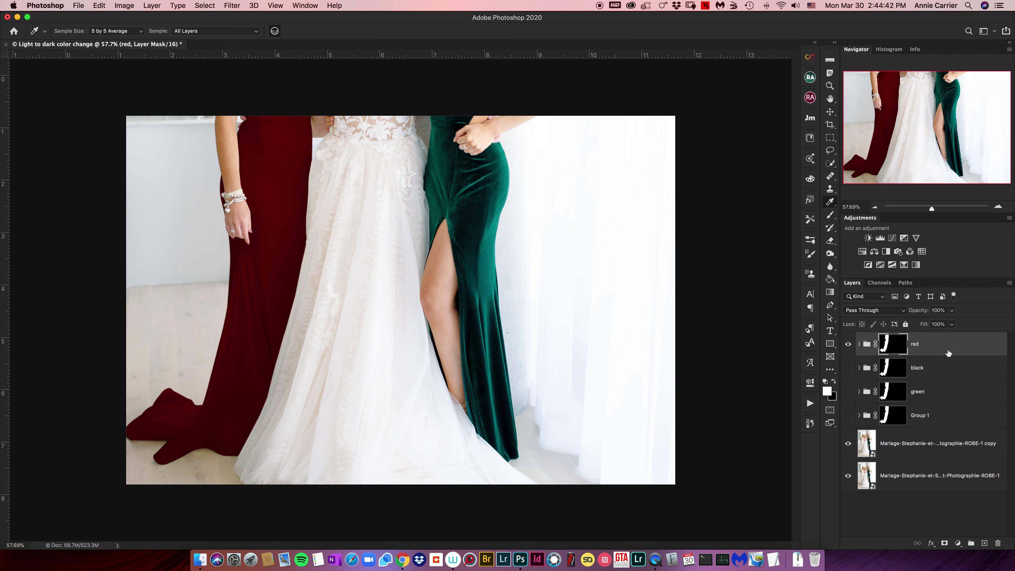
click(847, 344)
click(848, 368)
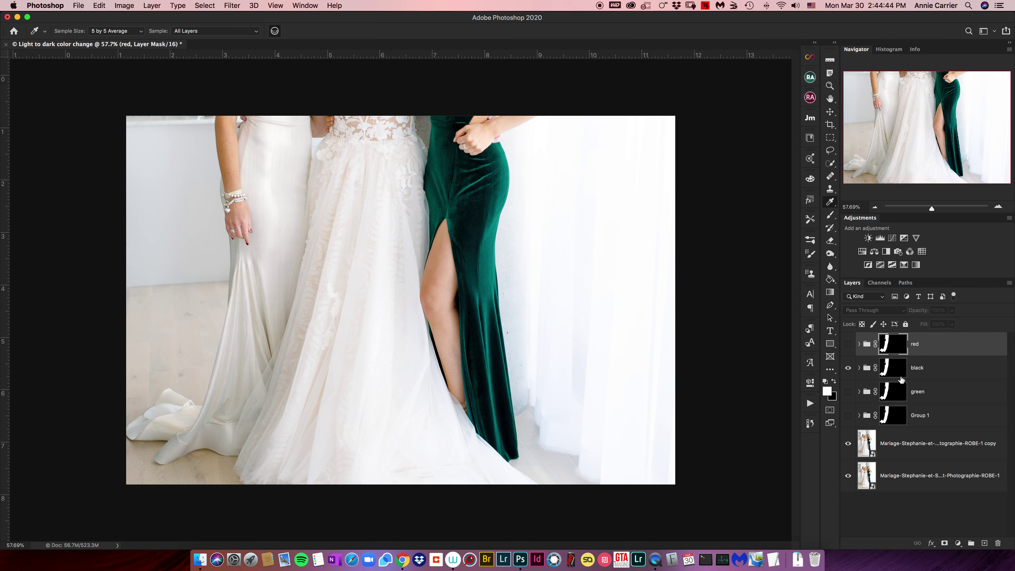
click(936, 369)
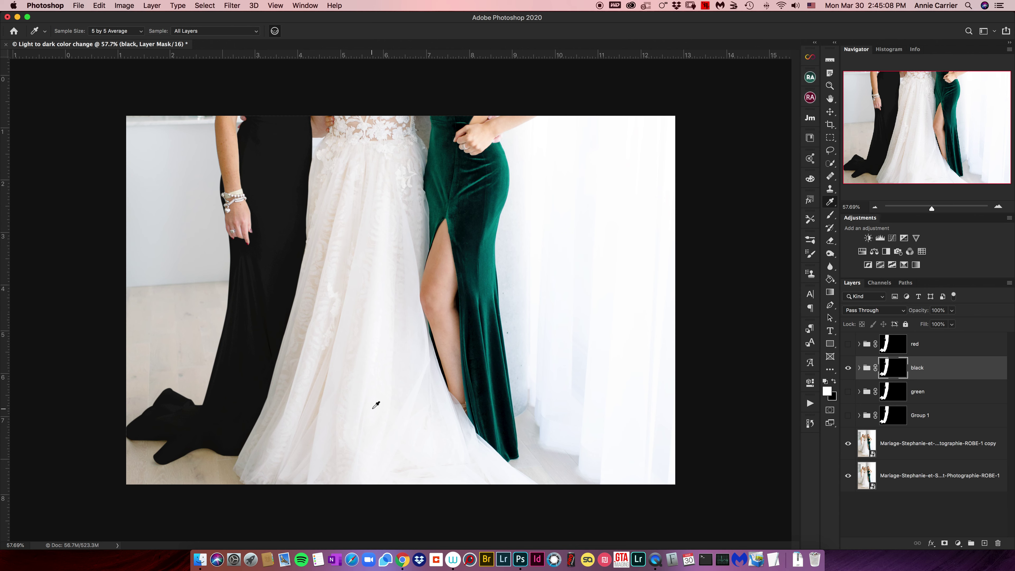
Expand the black group to examine its adjustment and color fill layers, collapse it again and hide it.
click(859, 368)
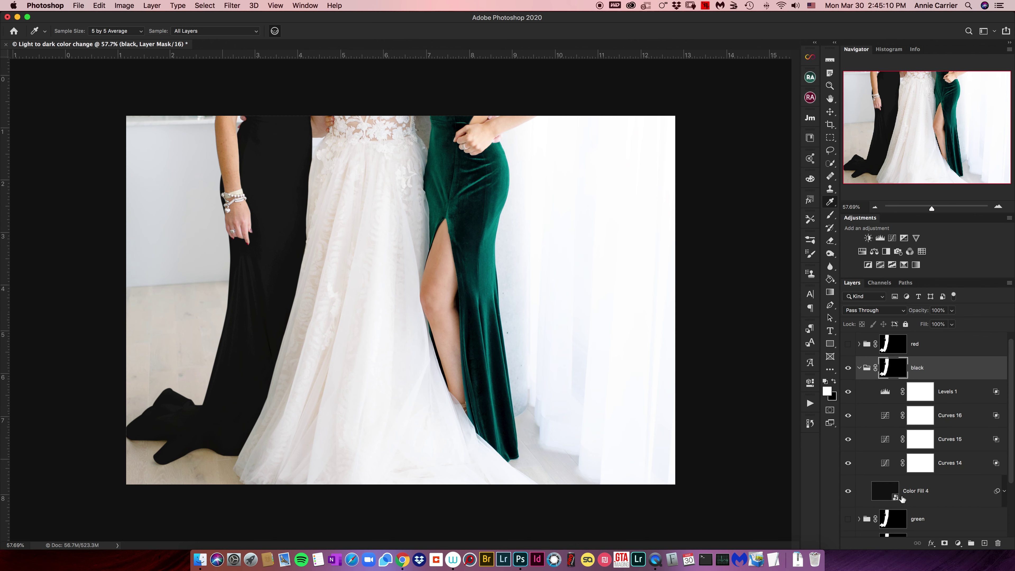
click(859, 368)
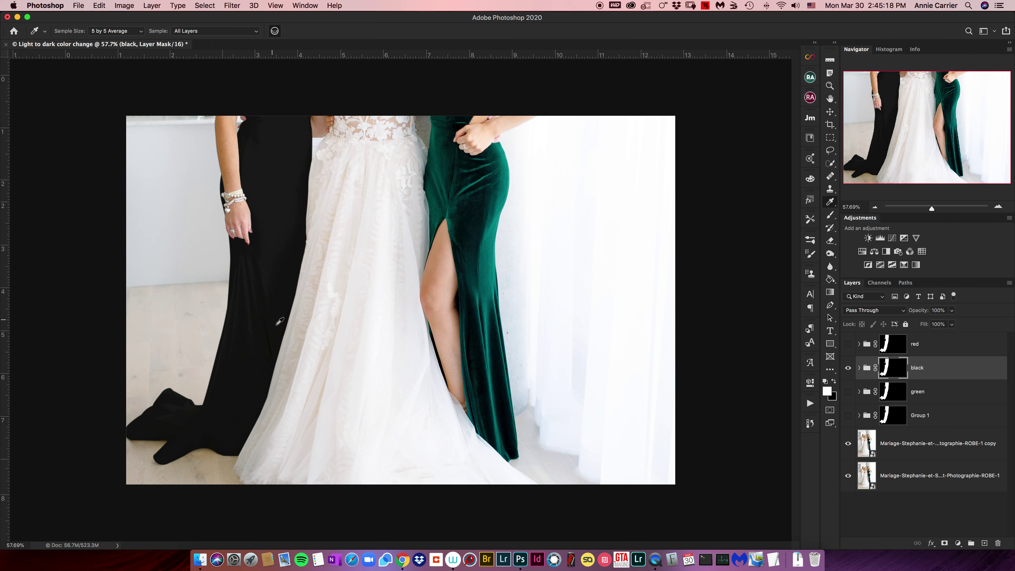
click(848, 367)
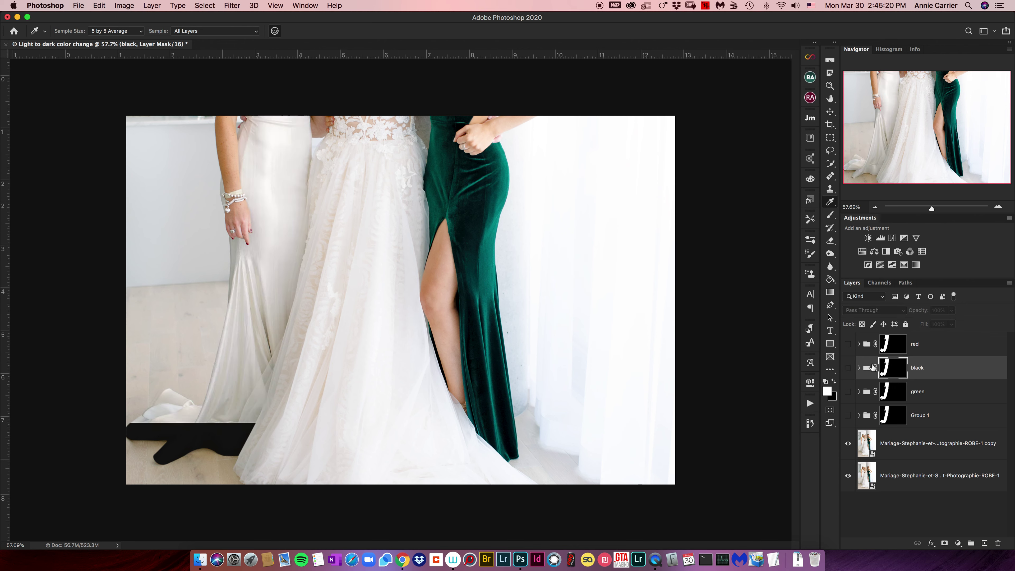
Preview the red group once more and switch the dress back to the green version in Group 1.
click(848, 344)
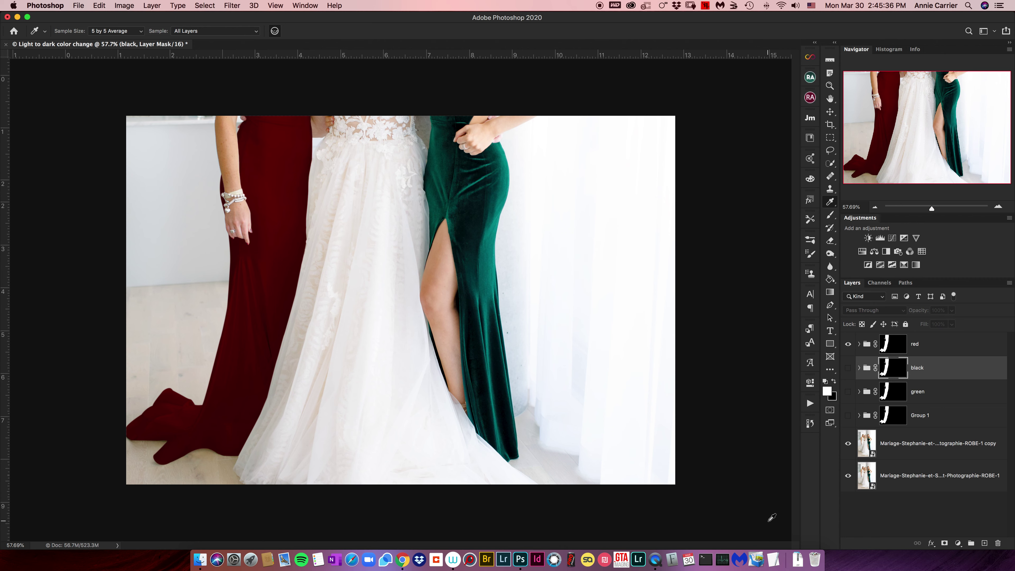
click(848, 417)
click(848, 345)
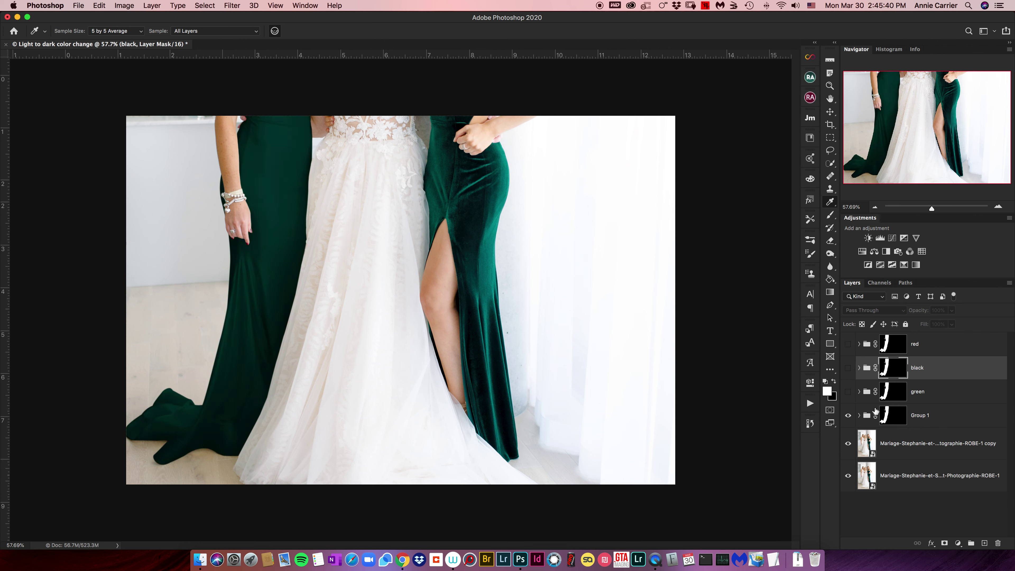